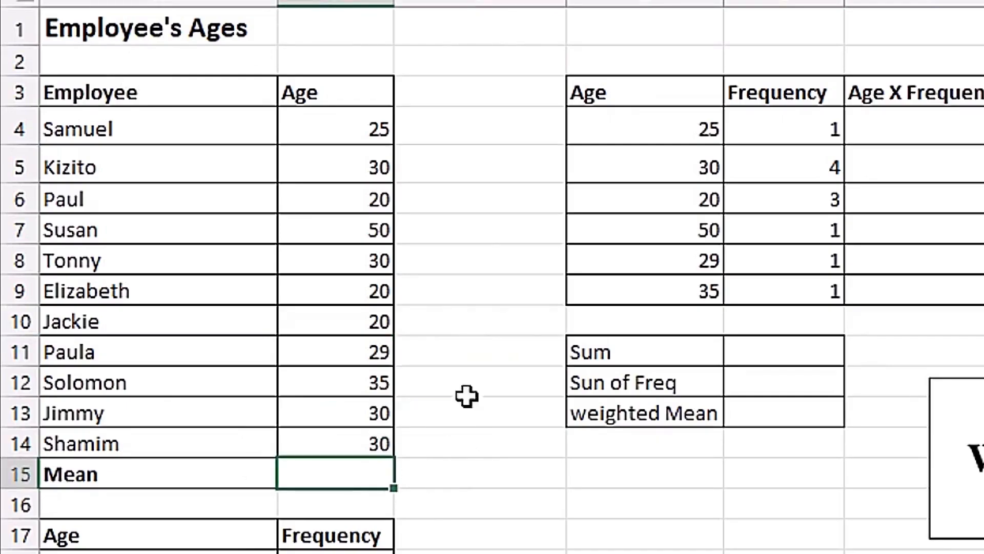
Calculate the mean employee age in B15 with the AVERAGE function over B4:B14.
{"action": "type", "text": "=aver"}
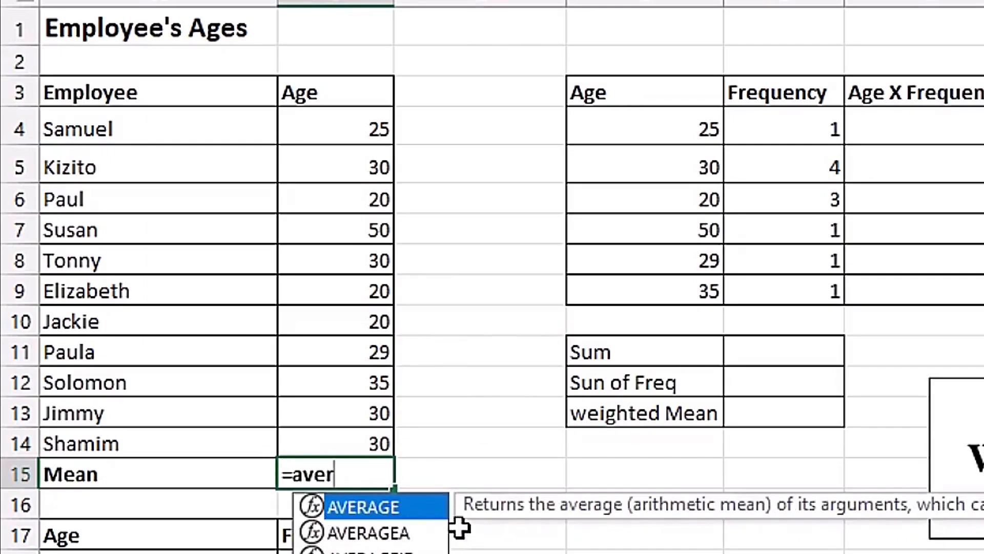
{"action": "key", "text": "Tab"}
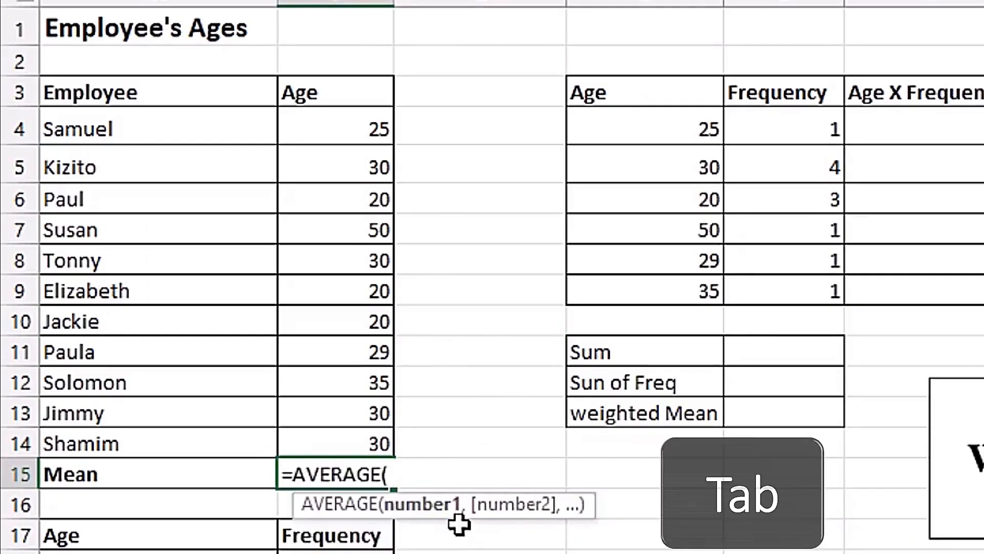
{"action": "left_click_drag", "start_coordinate": [352, 127], "coordinate": [335, 441]}
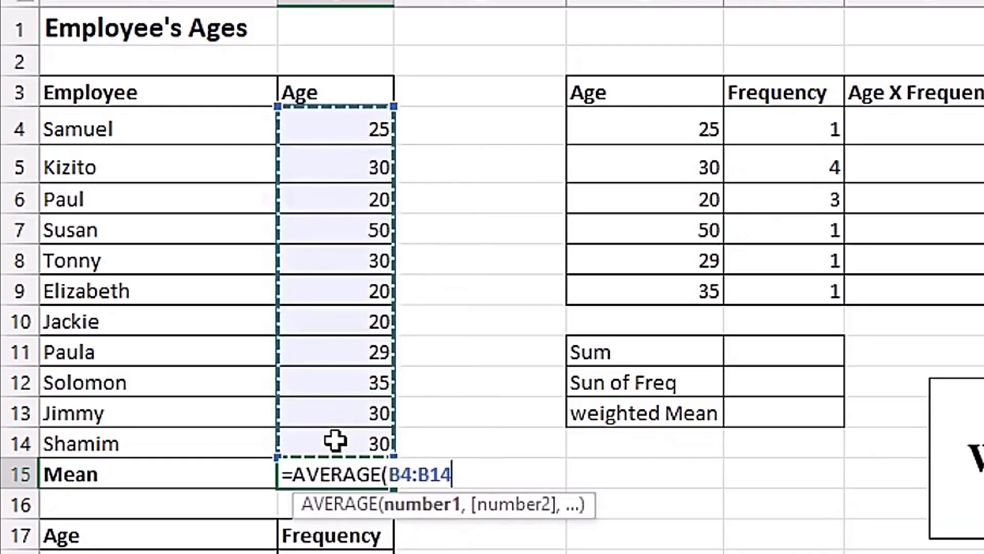
{"action": "key", "text": "Tab"}
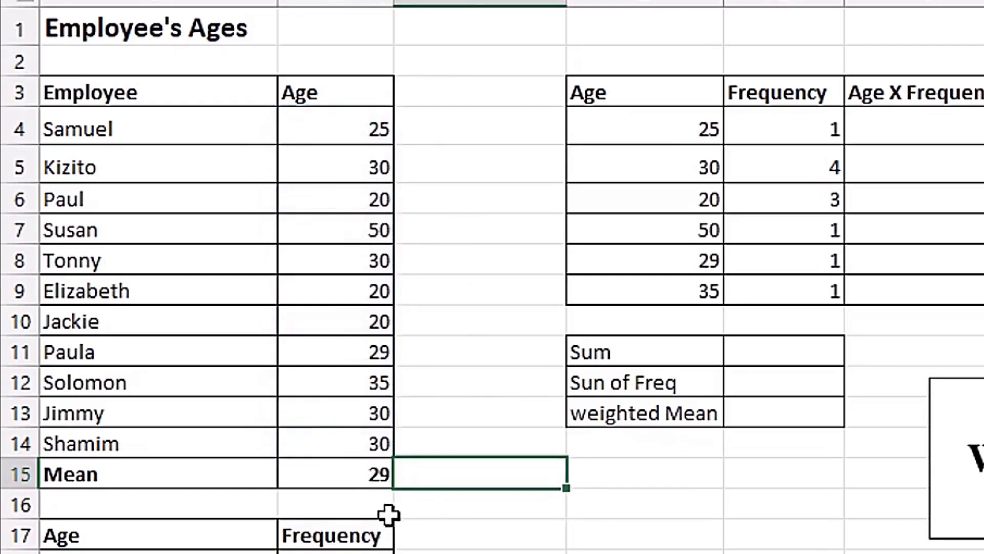
Review the employee age list in A3:B14 and the age and frequency table starting at D3.
{"action": "left_click_drag", "start_coordinate": [143, 87], "coordinate": [337, 438]}
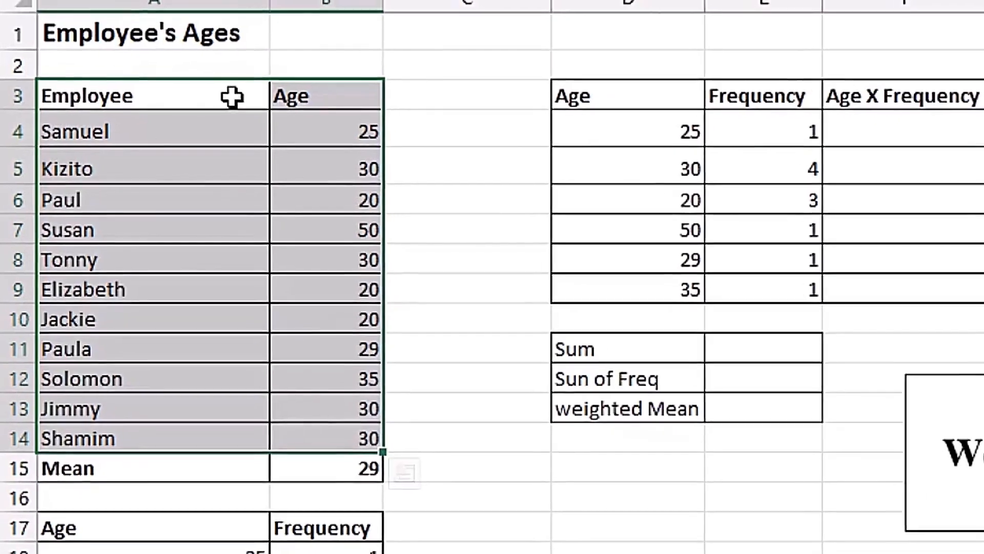
{"action": "left_click", "coordinate": [205, 93]}
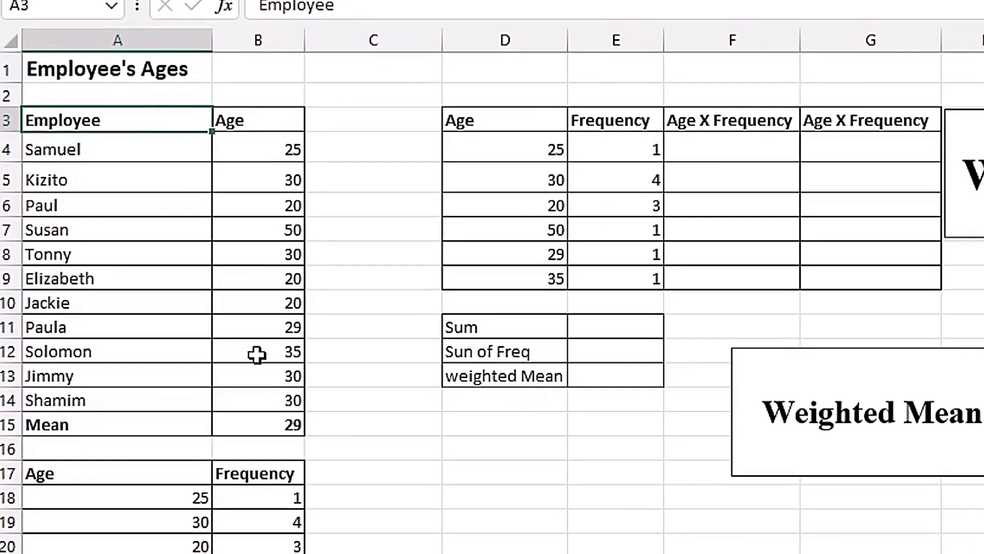
{"action": "left_click_drag", "start_coordinate": [478, 124], "coordinate": [594, 268]}
{"action": "left_click", "coordinate": [504, 146]}
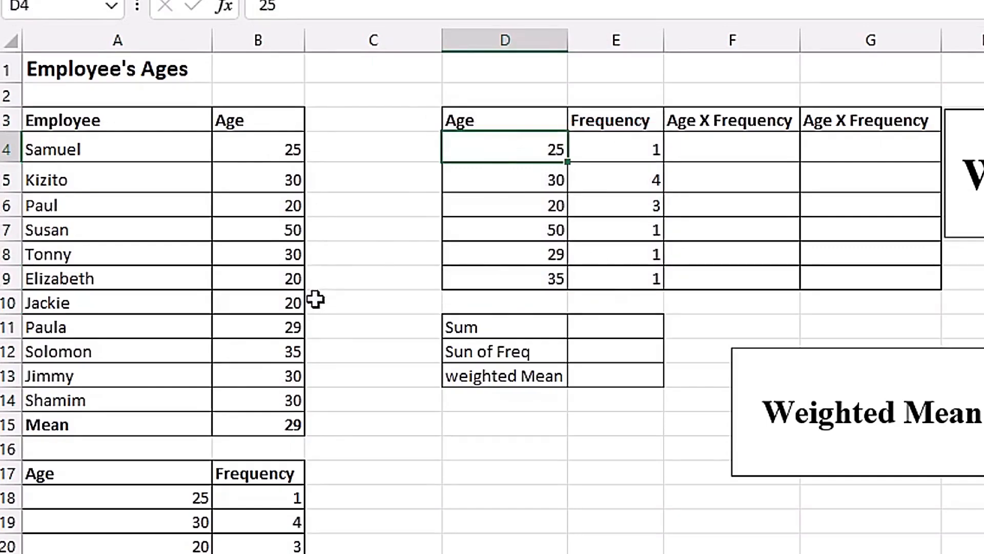
Compare each occurrence of age 30 in the employee list with its frequency entry in E5.
{"action": "left_click", "coordinate": [521, 182]}
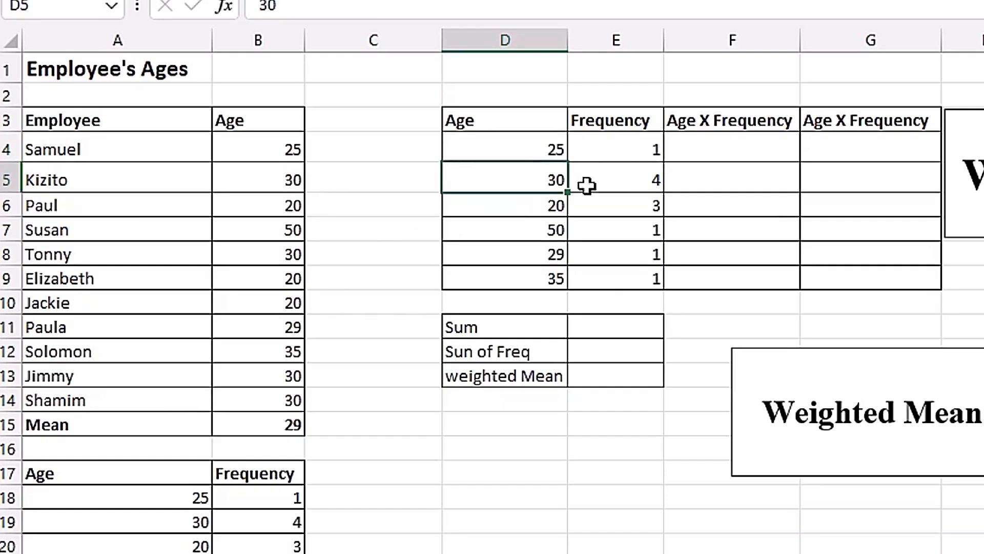
{"action": "left_click", "coordinate": [282, 180]}
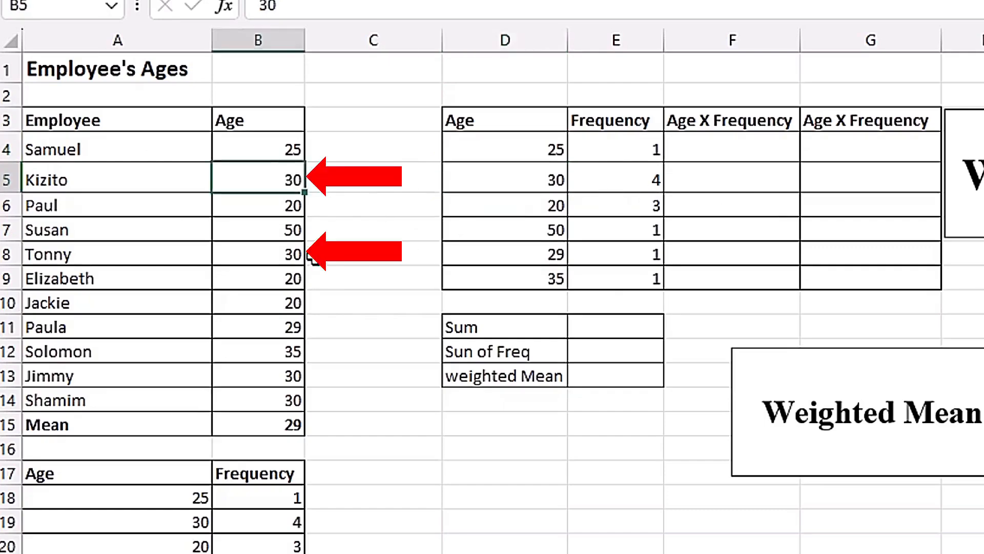
{"action": "left_click", "coordinate": [290, 253], "text": "ctrl"}
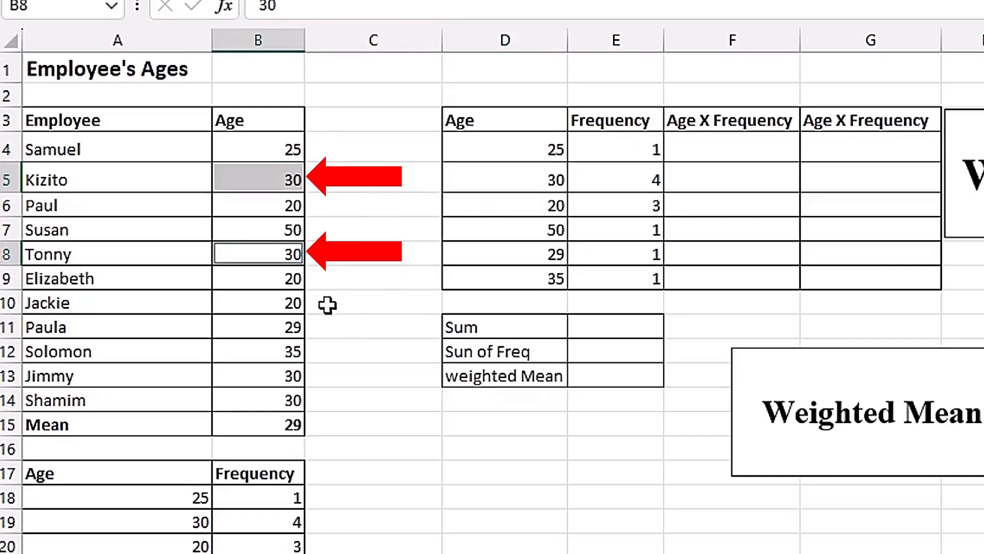
{"action": "left_click", "coordinate": [290, 379], "text": "ctrl"}
{"action": "left_click", "coordinate": [292, 402], "text": "ctrl"}
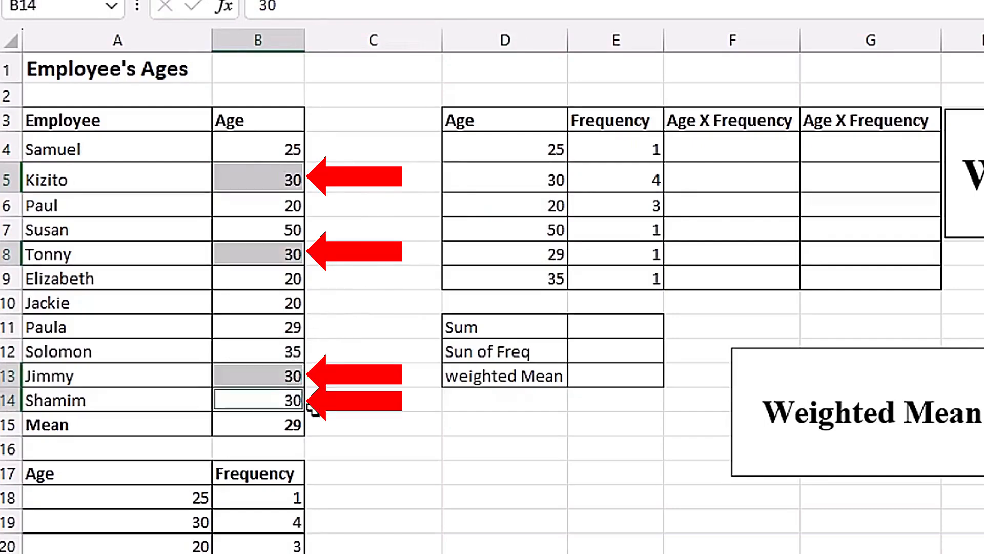
{"action": "left_click", "coordinate": [534, 180]}
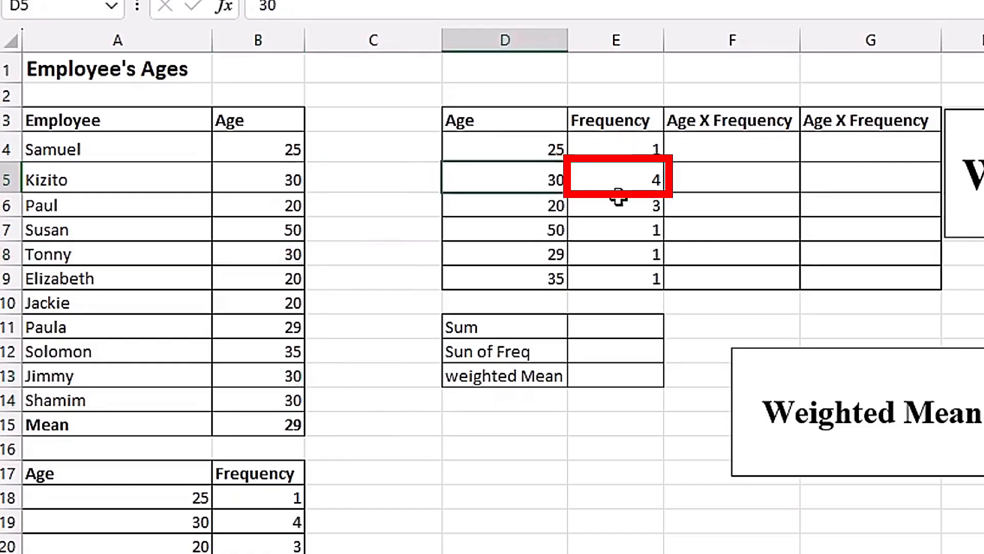
{"action": "left_click", "coordinate": [617, 178]}
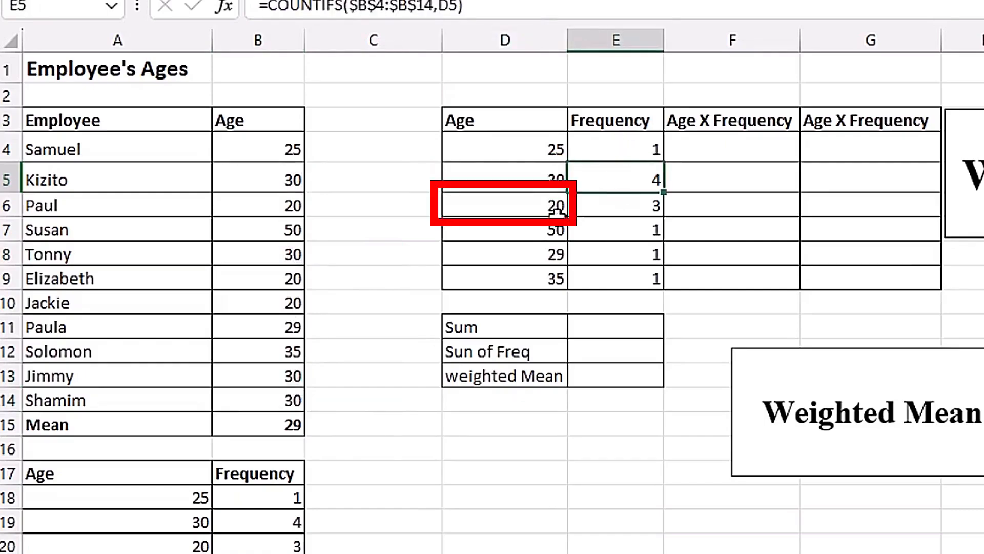
Compare each occurrence of age 20 in the employee list with its frequency entry in E6.
{"action": "left_click", "coordinate": [548, 208]}
{"action": "left_click", "coordinate": [291, 206]}
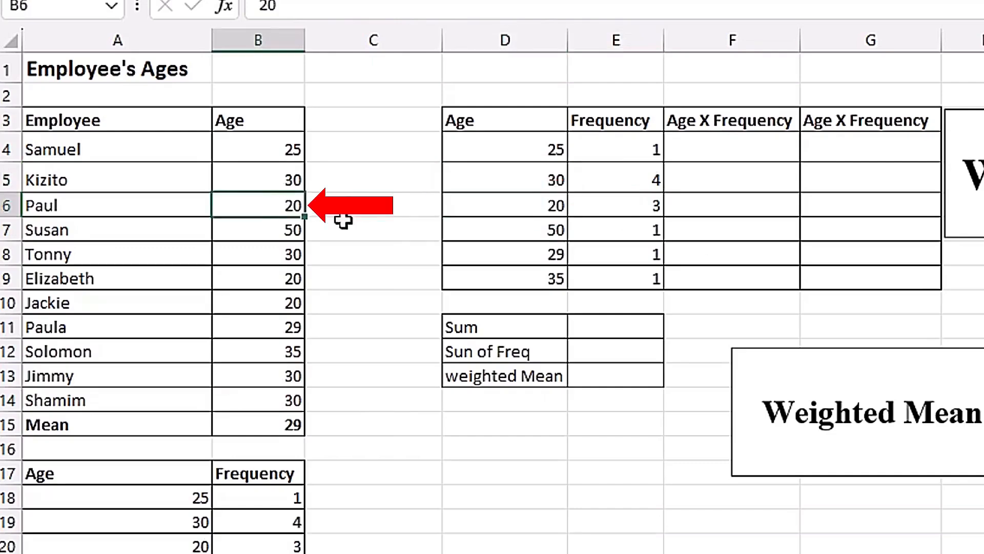
{"action": "left_click", "coordinate": [290, 281], "text": "ctrl"}
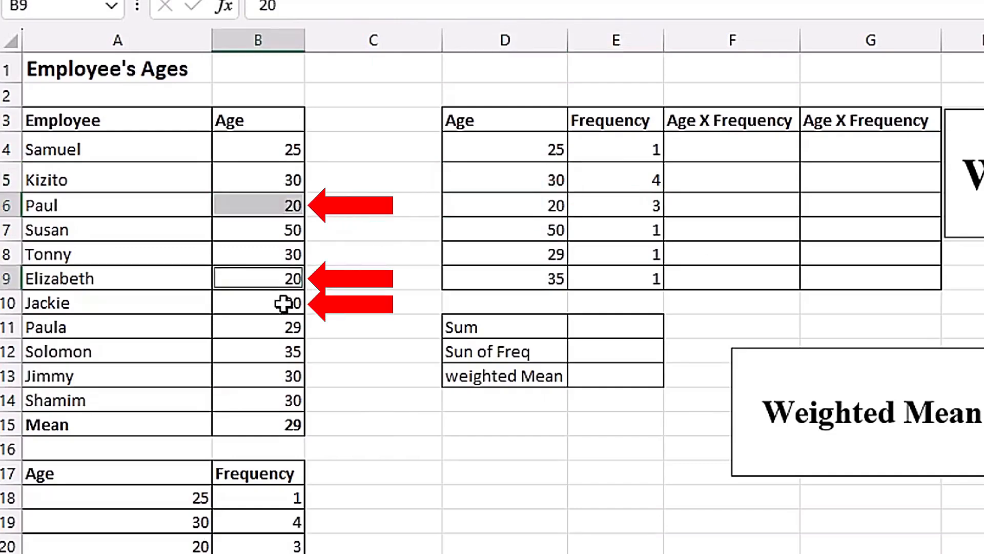
{"action": "left_click", "coordinate": [283, 304], "text": "ctrl"}
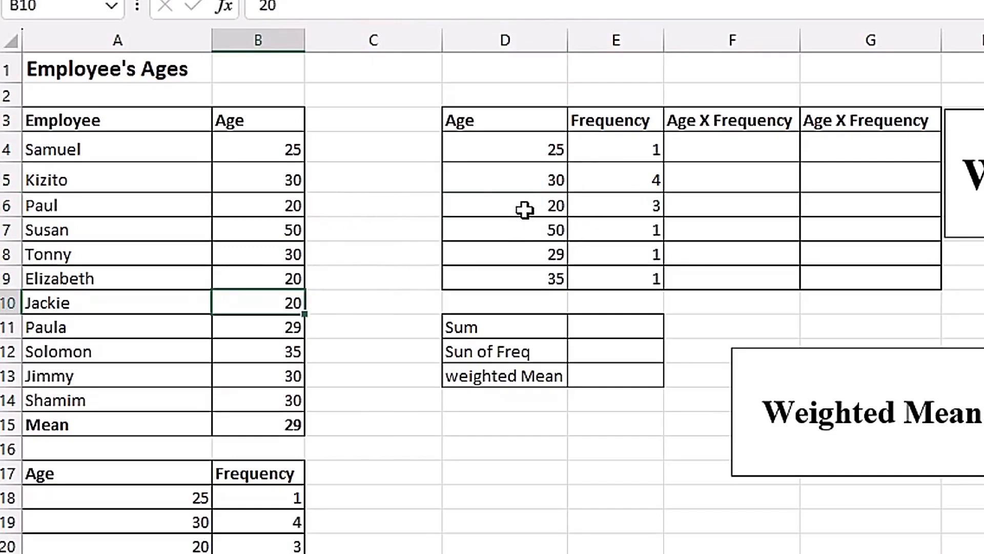
{"action": "left_click", "coordinate": [523, 208]}
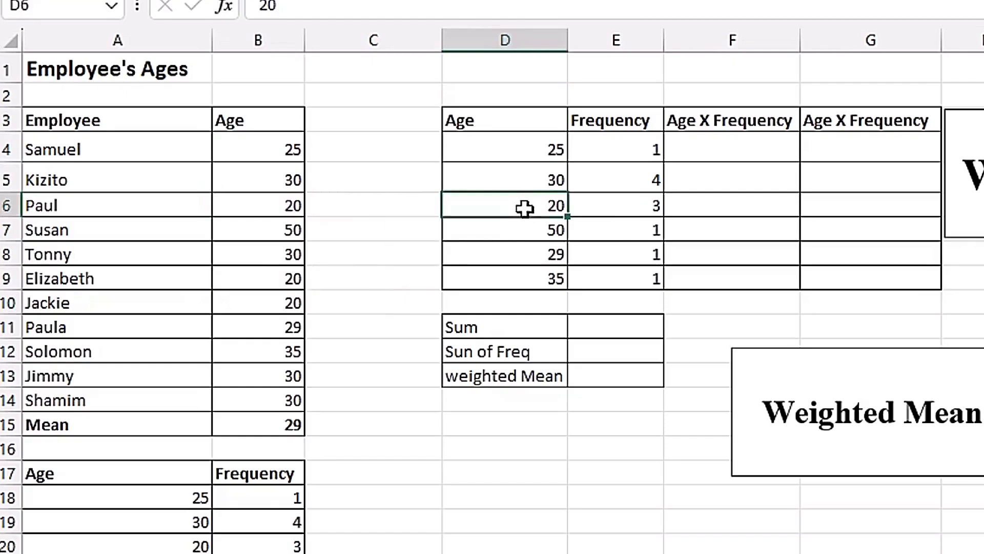
{"action": "left_click", "coordinate": [629, 206]}
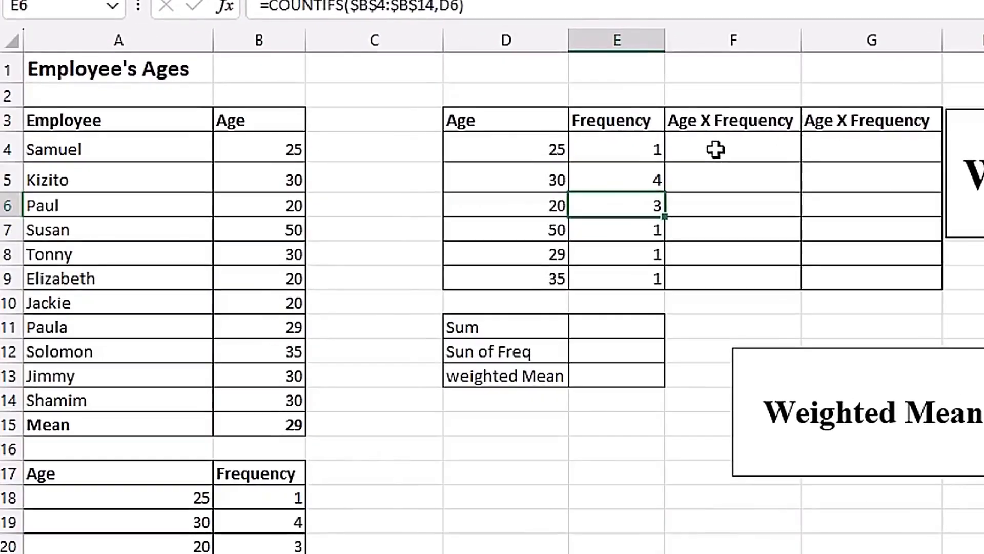
Multiply age by frequency in F4 with =D4*E4 and fill the formula down to F9.
{"action": "left_click_drag", "start_coordinate": [271, 157], "coordinate": [271, 251]}
{"action": "left_click_drag", "start_coordinate": [725, 252], "coordinate": [727, 280]}
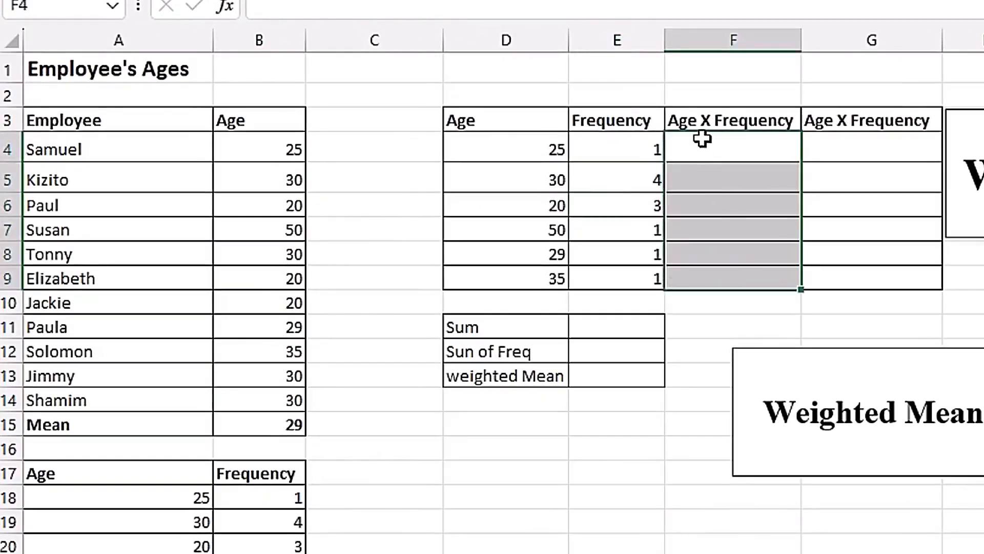
{"action": "left_click", "coordinate": [688, 148]}
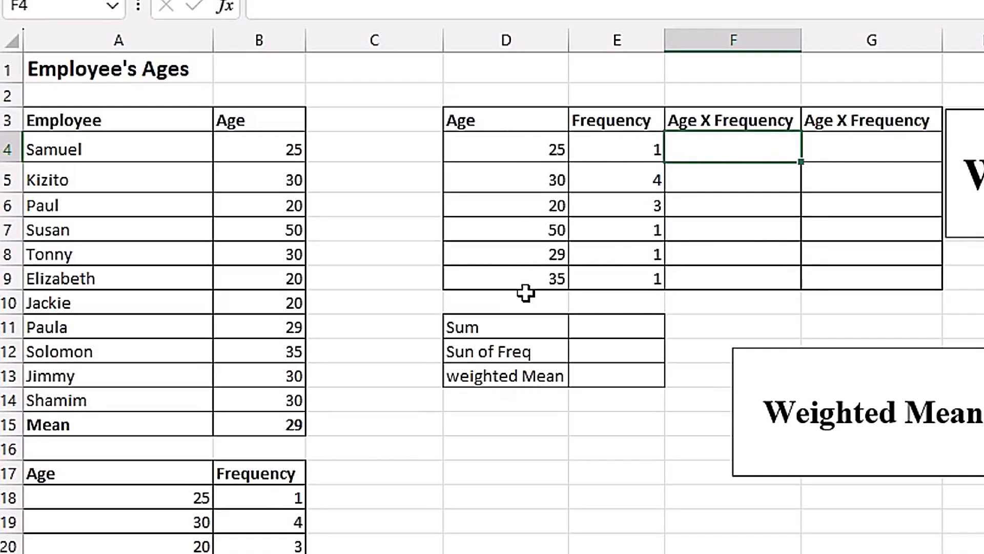
{"action": "type", "text": "="}
{"action": "key", "text": "Left"}
{"action": "key", "text": "Left"}
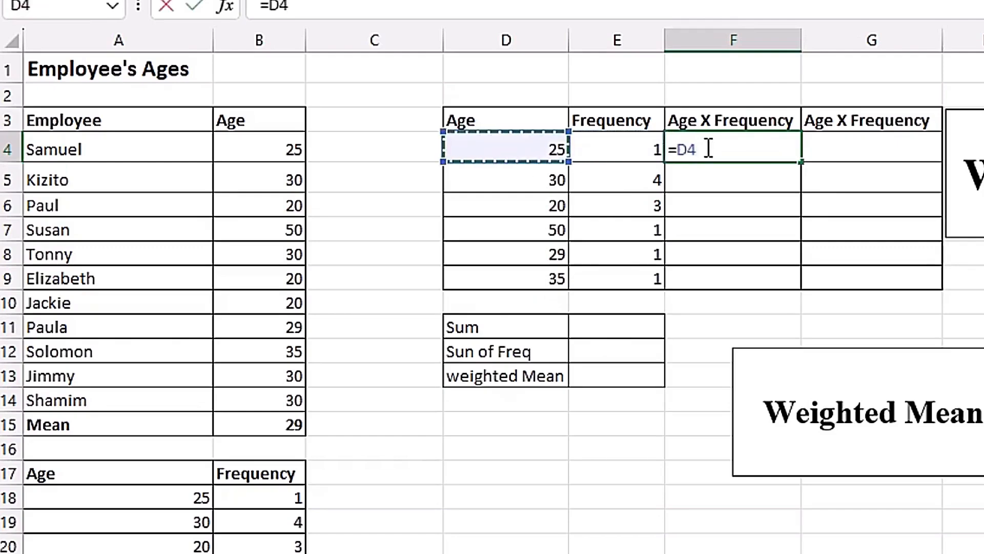
{"action": "type", "text": "*"}
{"action": "key", "text": "Left"}
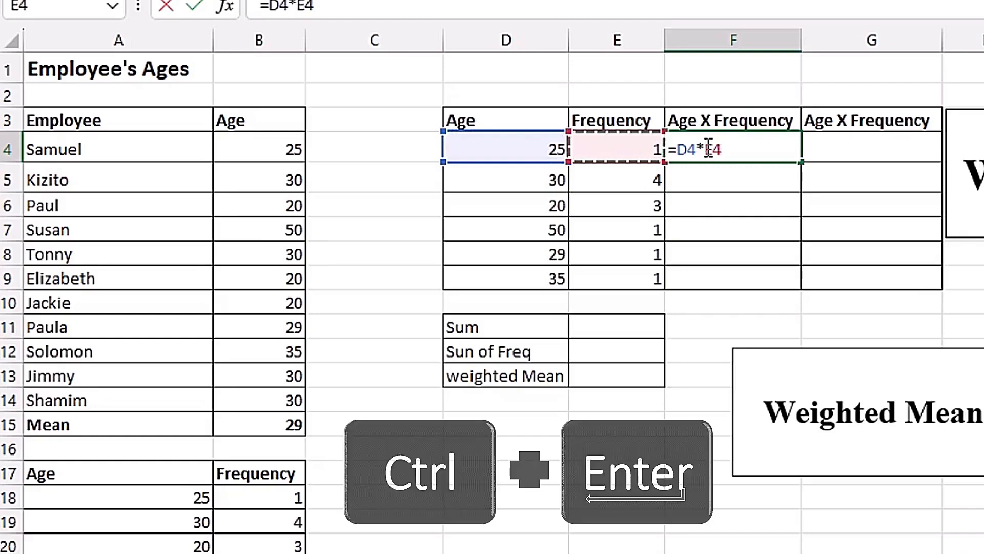
{"action": "key", "text": "ctrl+Return"}
{"action": "left_click_drag", "start_coordinate": [803, 164], "coordinate": [791, 292]}
{"action": "left_click", "coordinate": [756, 230]}
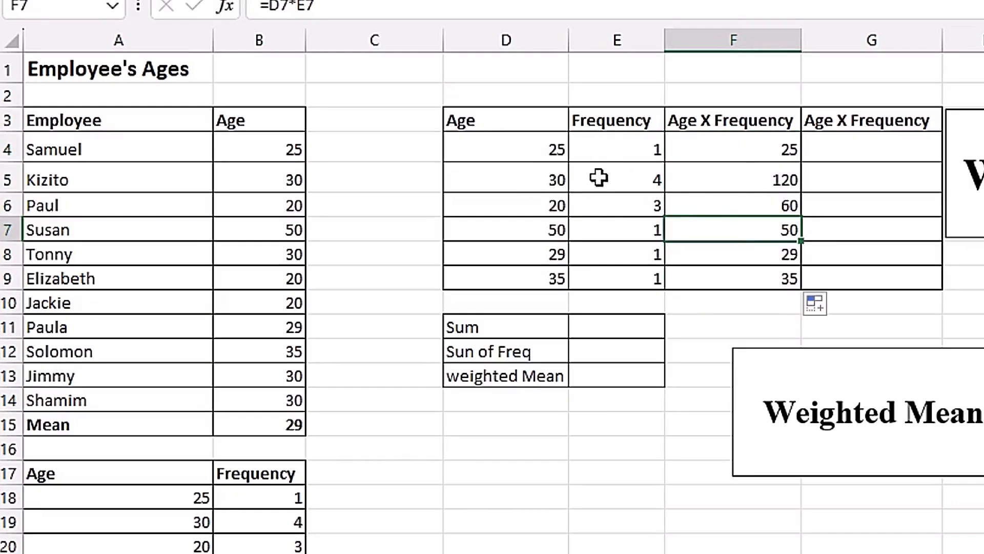
Calculate age times frequency in G4 with =PRODUCT(D4:E4) and fill the formula down to G9.
{"action": "left_click", "coordinate": [843, 150]}
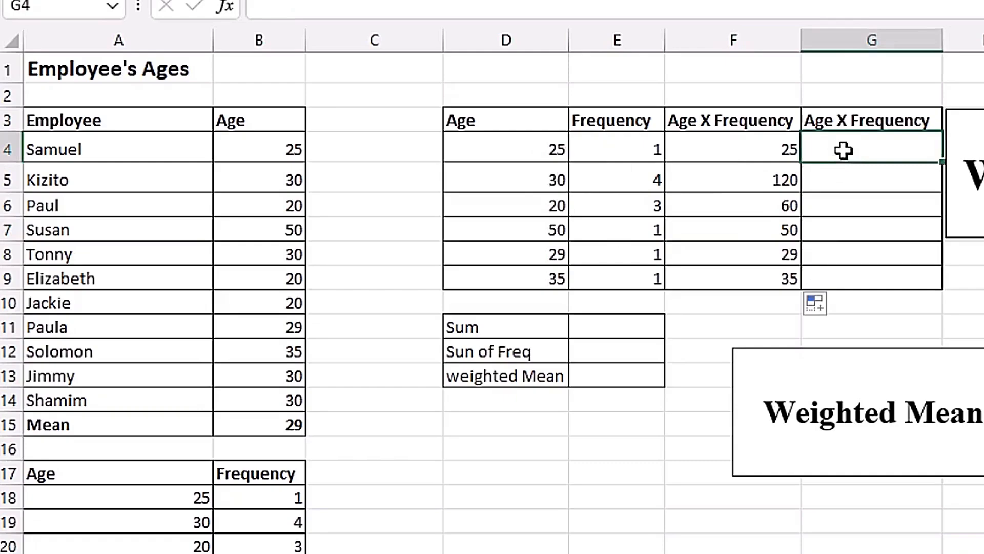
{"action": "type", "text": "="}
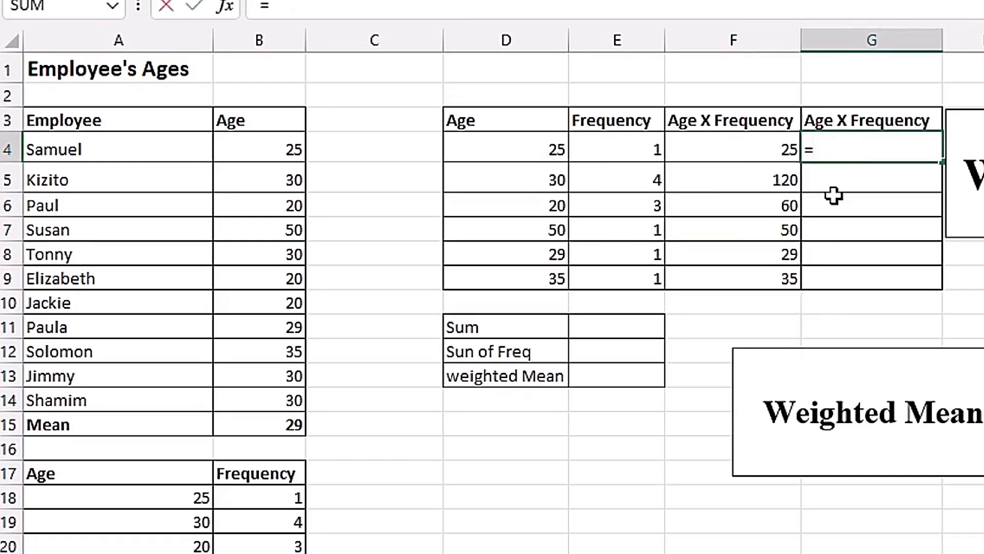
{"action": "type", "text": "prod"}
{"action": "key", "text": "Tab"}
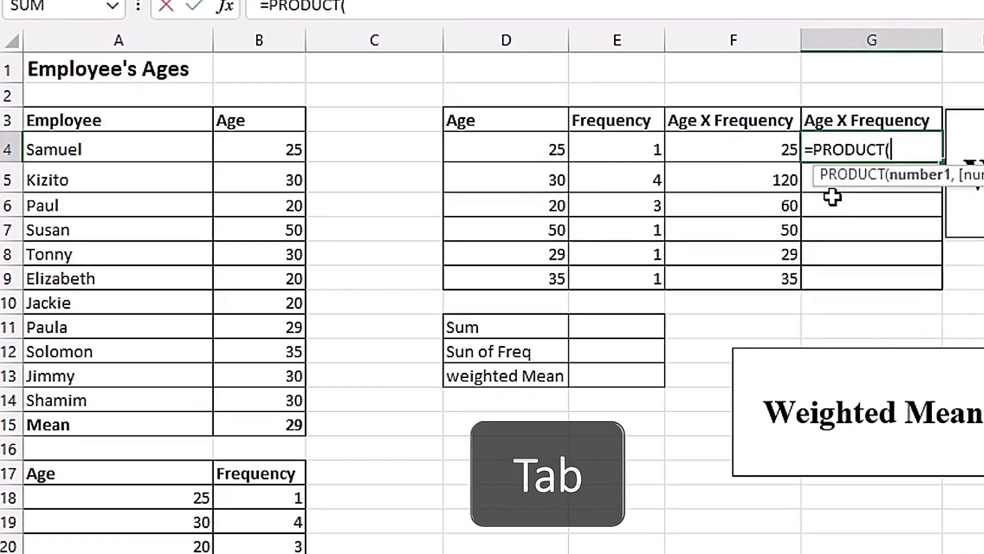
{"action": "left_click_drag", "start_coordinate": [515, 151], "coordinate": [612, 151]}
{"action": "key", "text": "ctrl+Return"}
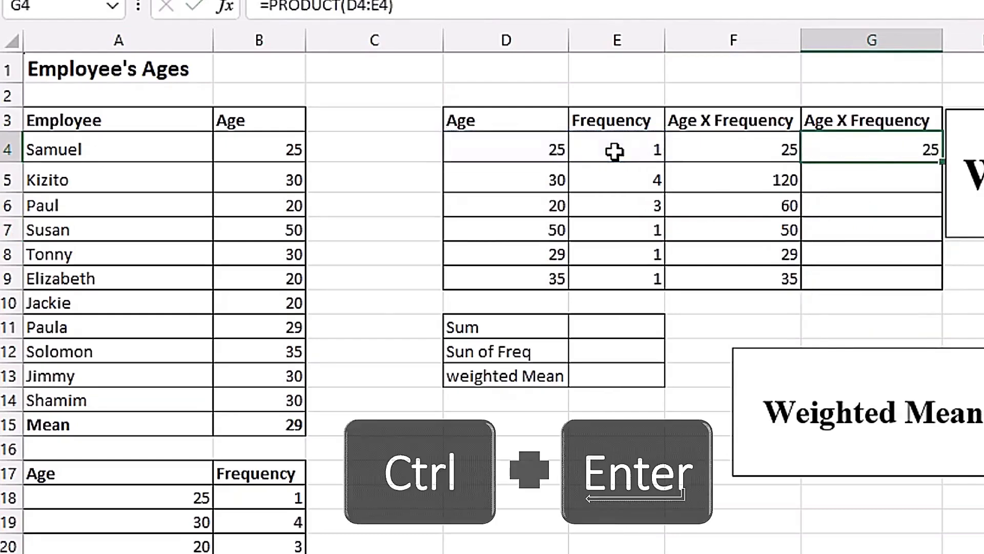
{"action": "left_click_drag", "start_coordinate": [936, 188], "coordinate": [948, 283]}
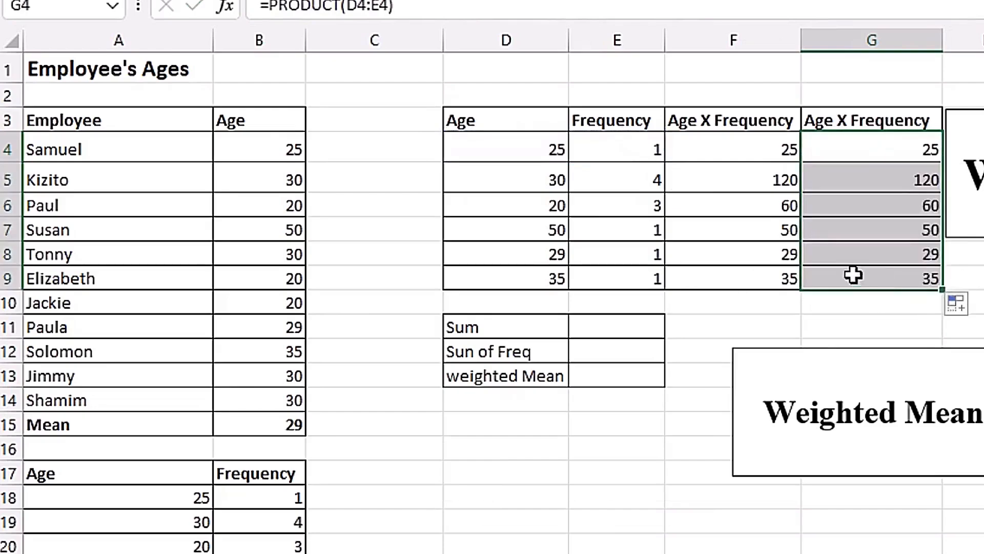
{"action": "left_click", "coordinate": [830, 180]}
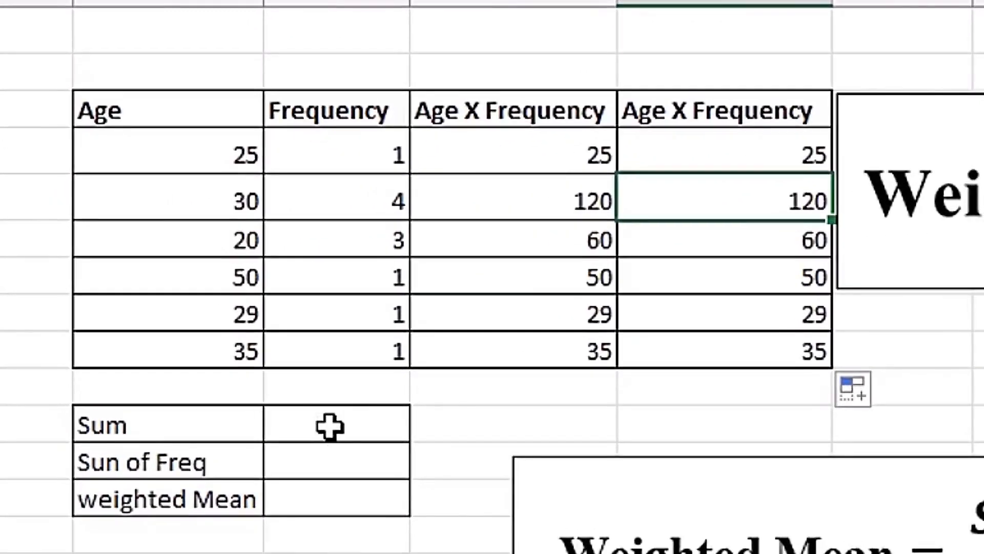
Total the first Age X Frequency column, F4:F9, with the SUM function in the Sum cell E11.
{"action": "left_click", "coordinate": [156, 359]}
{"action": "type", "text": "=sum"}
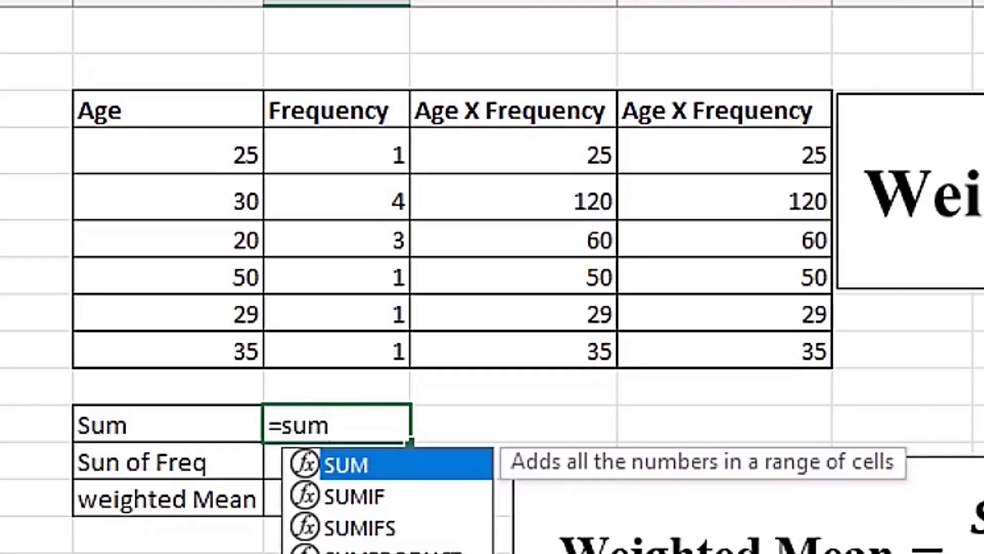
{"action": "key", "text": "Tab"}
{"action": "left_click_drag", "start_coordinate": [547, 154], "coordinate": [546, 349]}
{"action": "key", "text": "Return"}
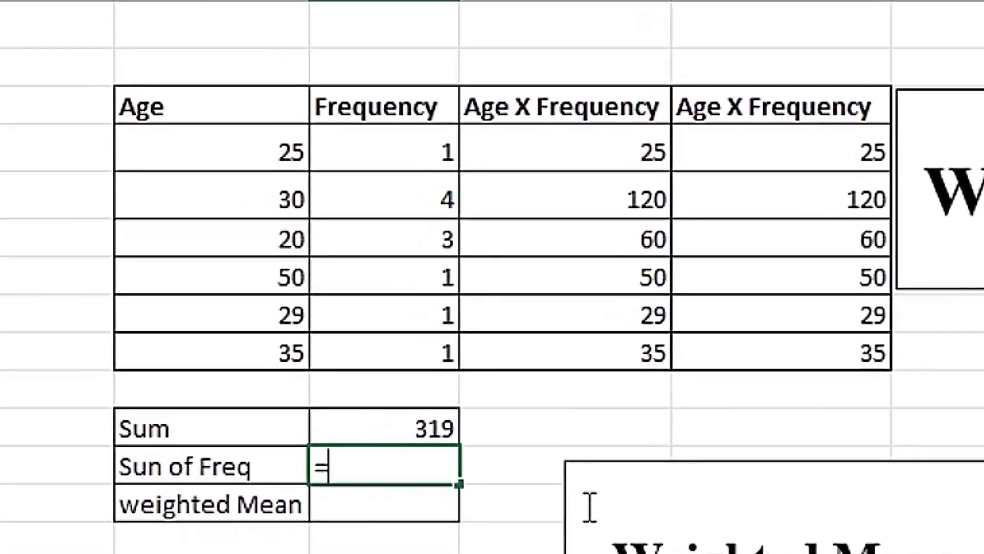
Total the frequencies in E4:E9 with the SUM function in the "Sun of Freq" cell E12.
{"action": "type", "text": "=sum"}
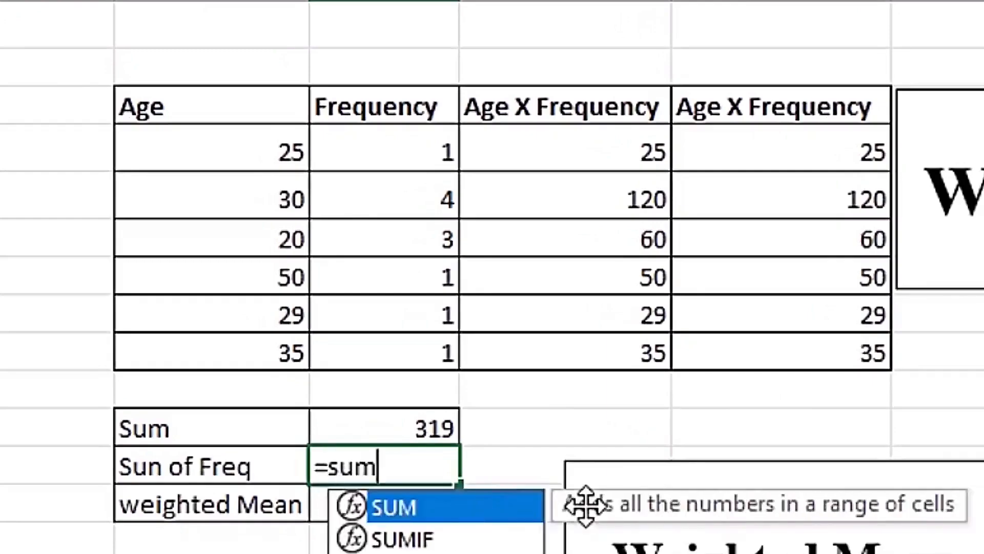
{"action": "key", "text": "Tab"}
{"action": "left_click_drag", "start_coordinate": [402, 147], "coordinate": [396, 352]}
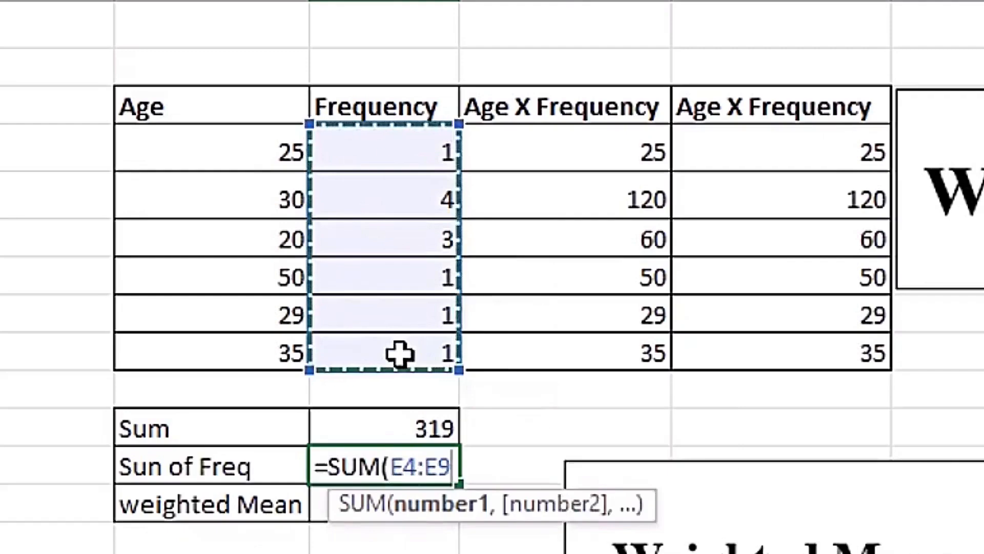
{"action": "key", "text": "Return"}
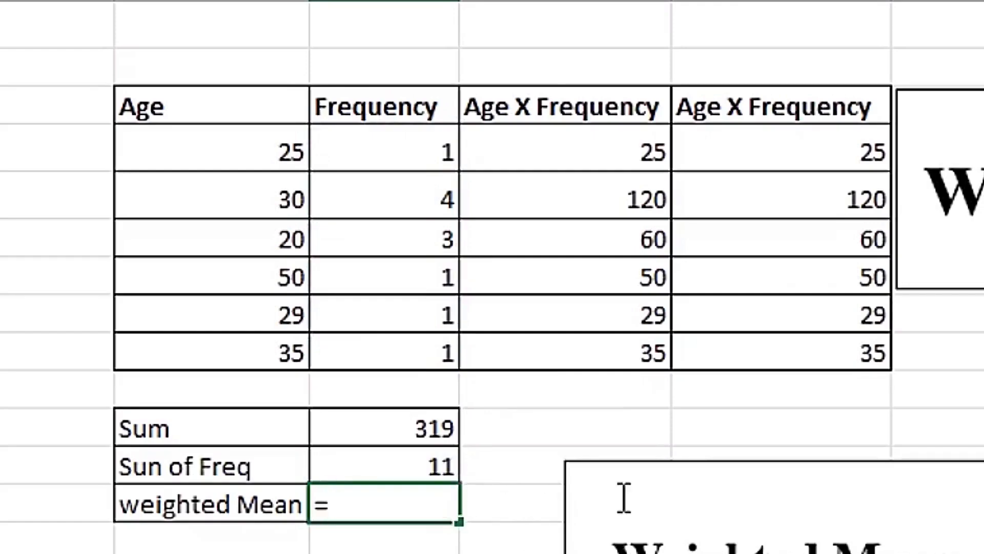
Calculate the weighted mean in E13 by dividing the Sum by the frequency total with =E11/E12.
{"action": "key", "text": "Up"}
{"action": "key", "text": "Up"}
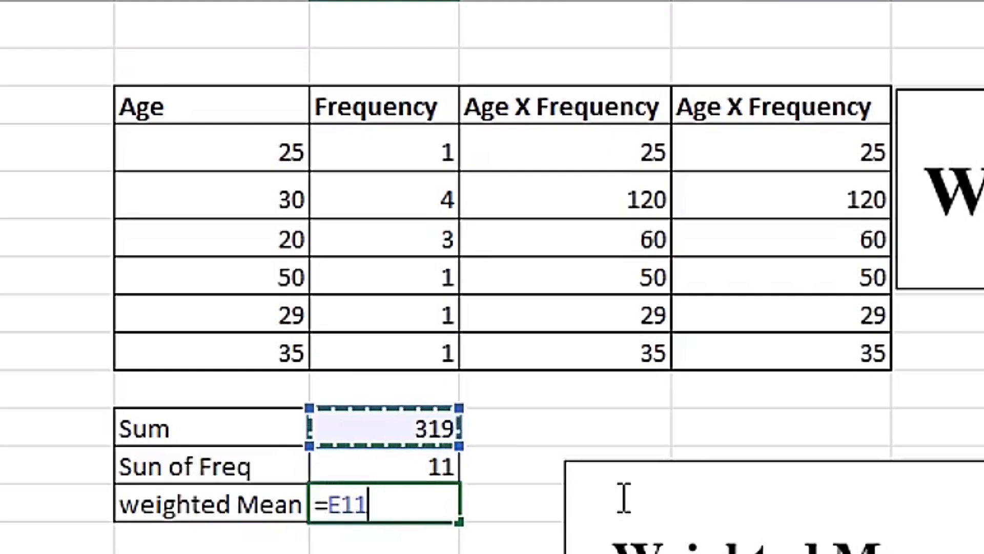
{"action": "type", "text": "/"}
{"action": "key", "text": "Up"}
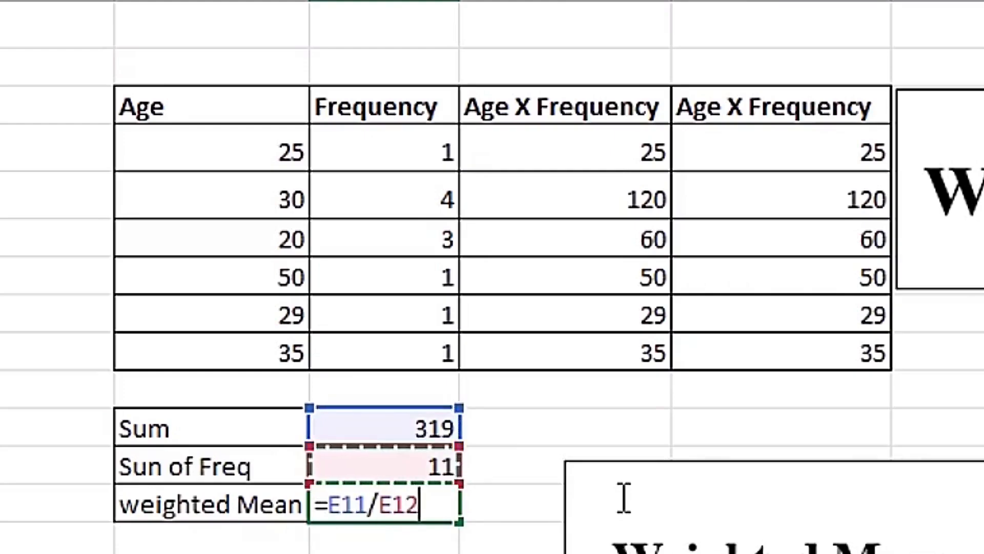
{"action": "key", "text": "Return"}
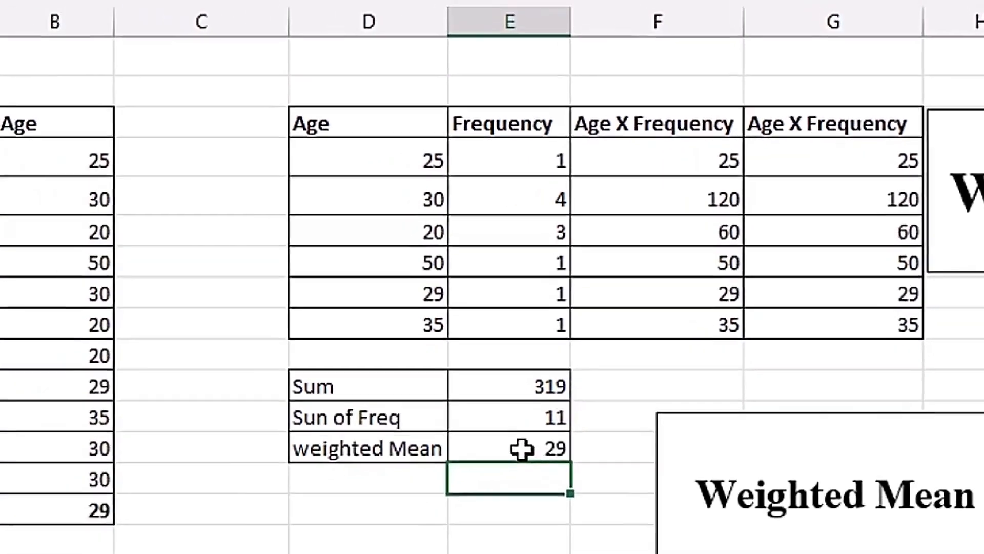
Compare the weighted mean in E13 with the simple mean in B15, checking the employee ages and the Age X Frequency data behind them.
{"action": "left_click", "coordinate": [401, 509]}
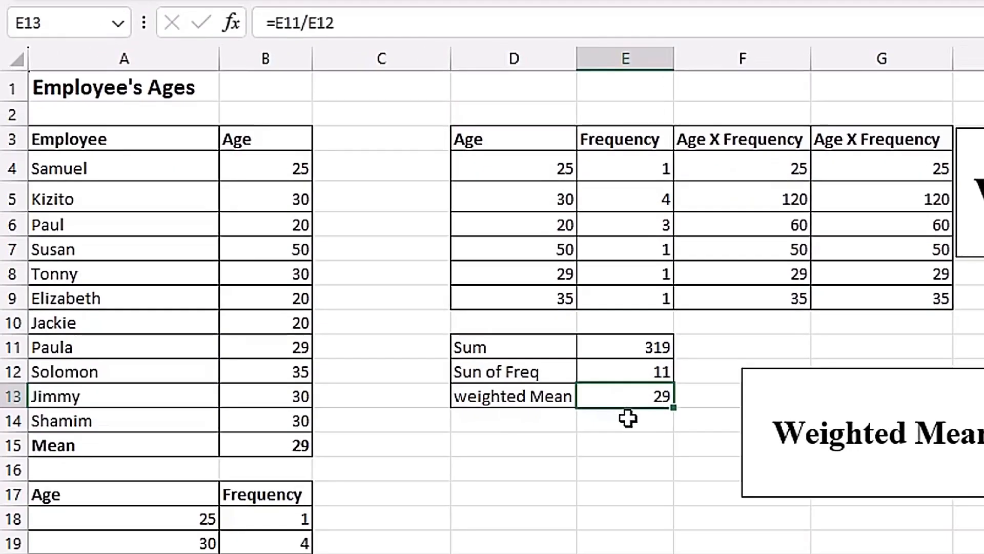
{"action": "left_click", "coordinate": [271, 448], "text": "ctrl"}
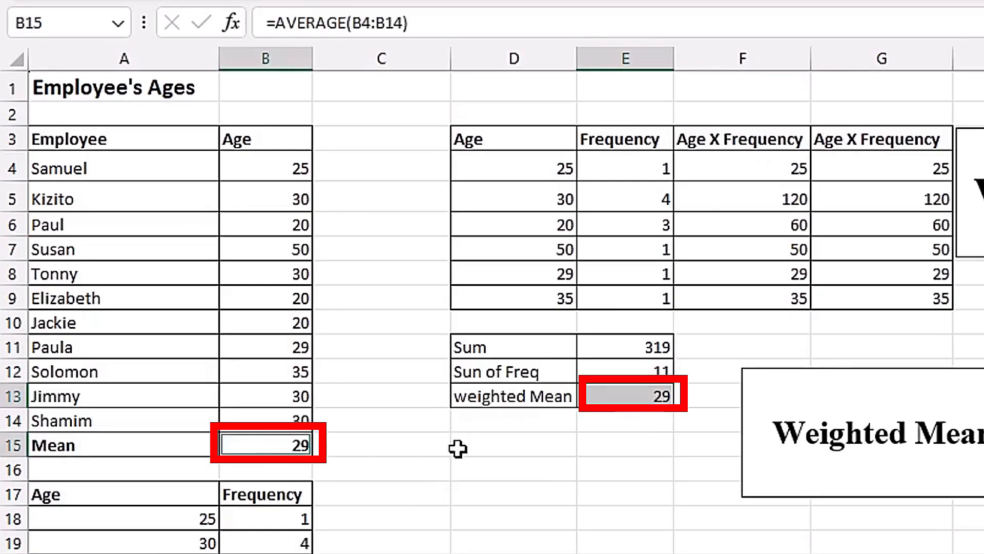
{"action": "left_click", "coordinate": [637, 402]}
{"action": "left_click_drag", "start_coordinate": [287, 169], "coordinate": [287, 445]}
{"action": "left_click_drag", "start_coordinate": [567, 161], "coordinate": [614, 305]}
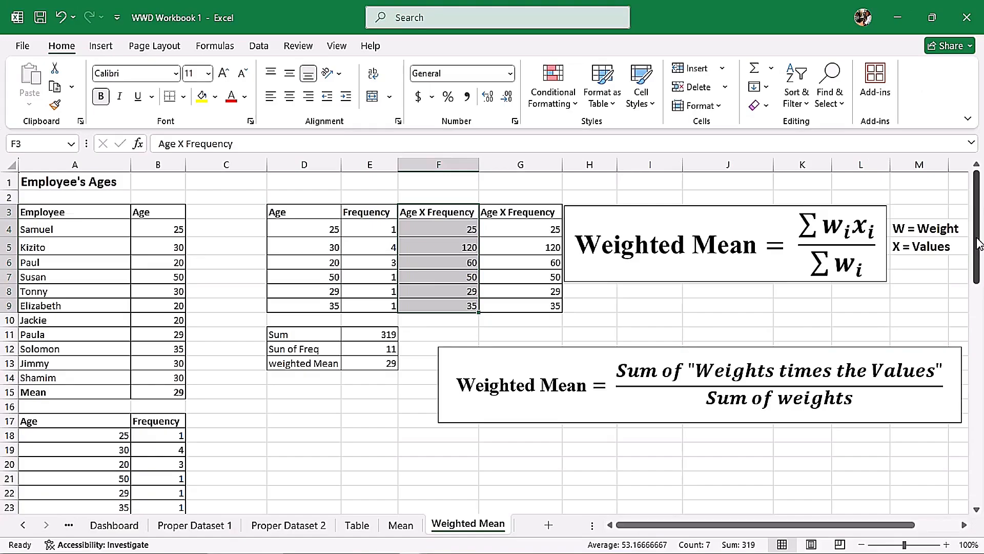
Copy the Weighted Mean text box with the summation formula and paste it above the School Examination tables, level with the lower frequency table.
{"action": "left_click_drag", "start_coordinate": [978, 243], "coordinate": [976, 307]}
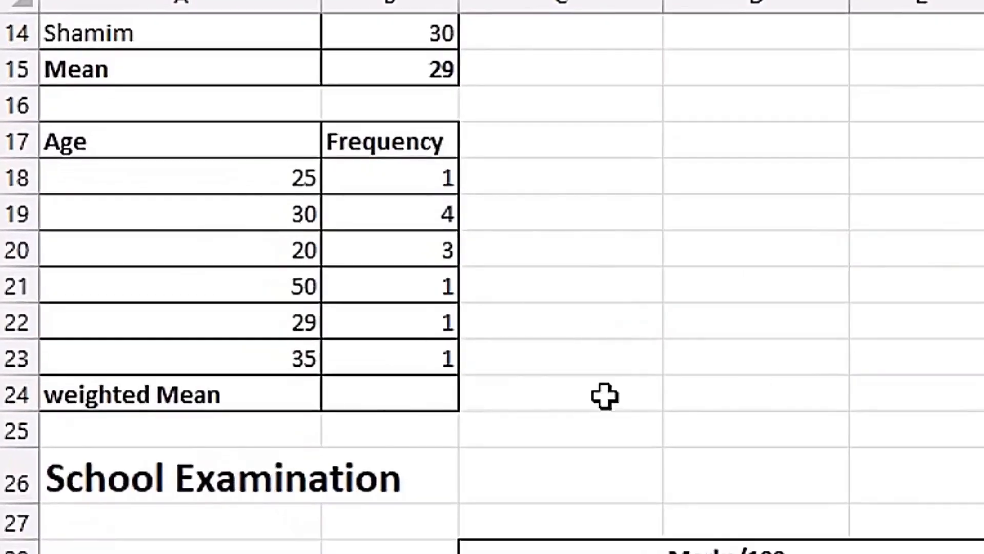
{"action": "left_click", "coordinate": [395, 394]}
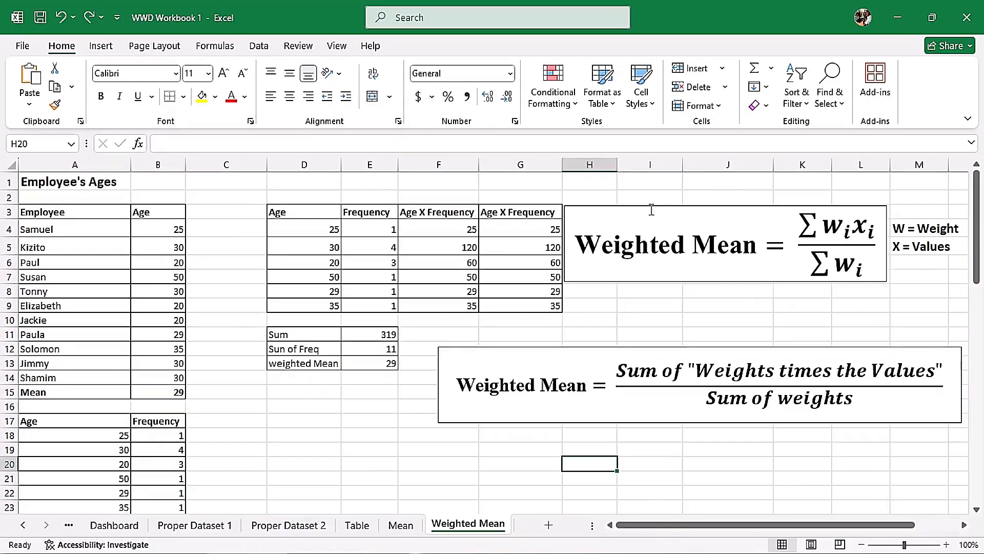
{"action": "left_click", "coordinate": [671, 211]}
{"action": "key", "text": "ctrl+c"}
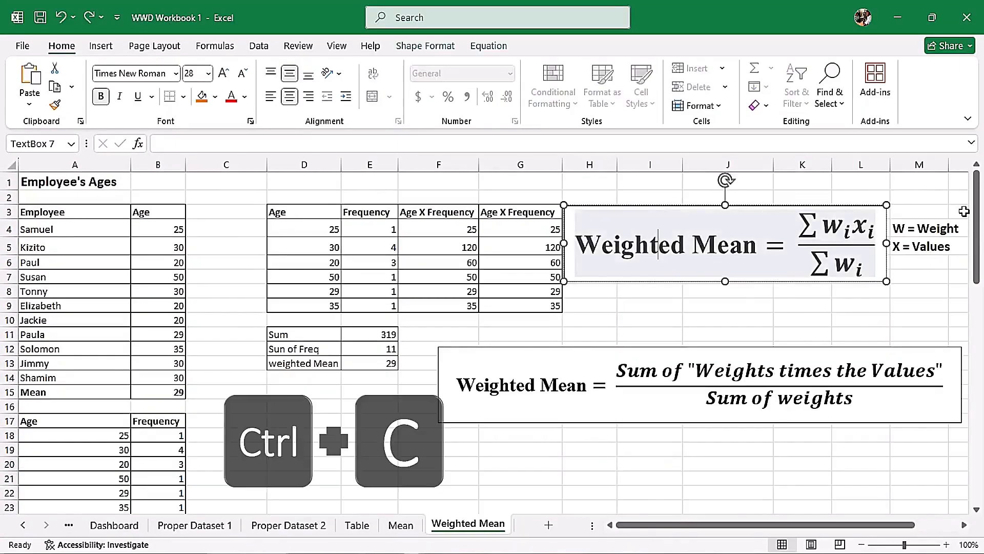
{"action": "scroll", "coordinate": [518, 236], "scroll_direction": "down", "scroll_amount": 5}
{"action": "left_click", "coordinate": [518, 236]}
{"action": "key", "text": "ctrl+v"}
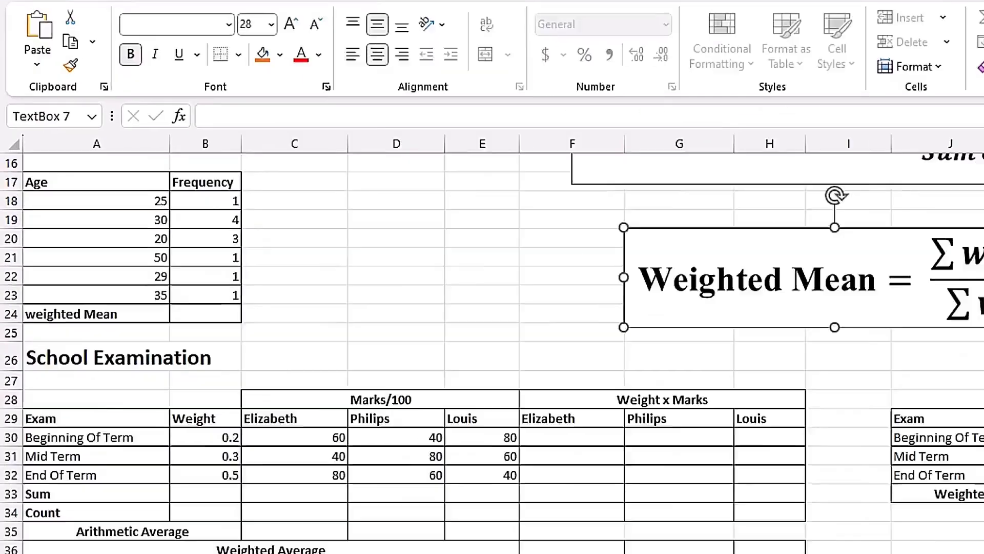
Enter =SUMPRODUCT(A18:A23,B18:B23) in the weighted Mean cell B24 to sum the ages times their frequencies.
{"action": "left_click", "coordinate": [158, 295]}
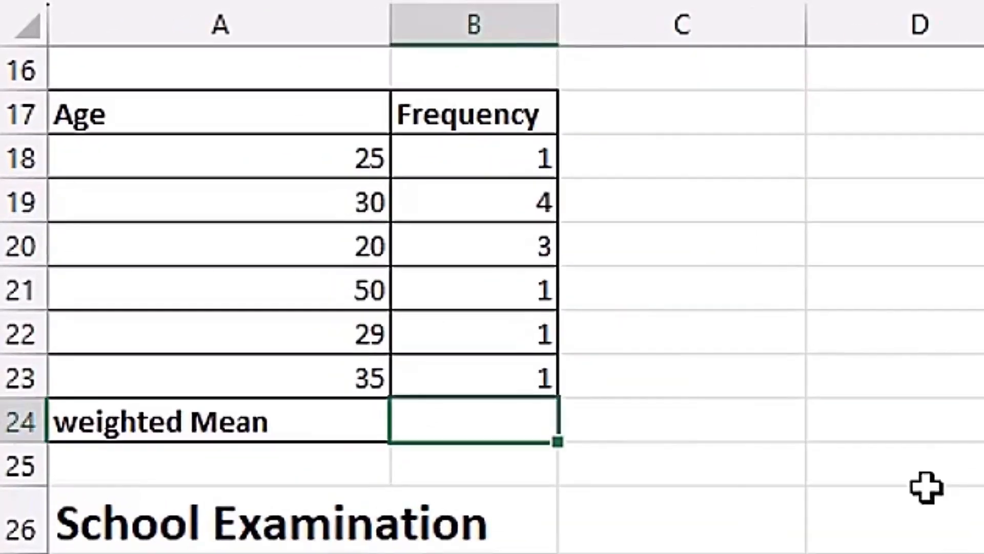
{"action": "type", "text": "="}
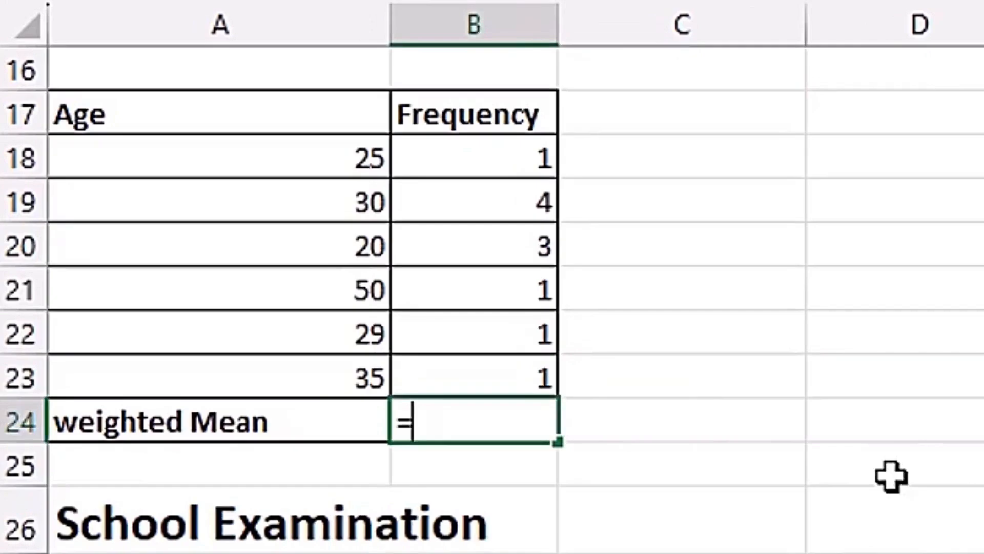
{"action": "type", "text": "sump"}
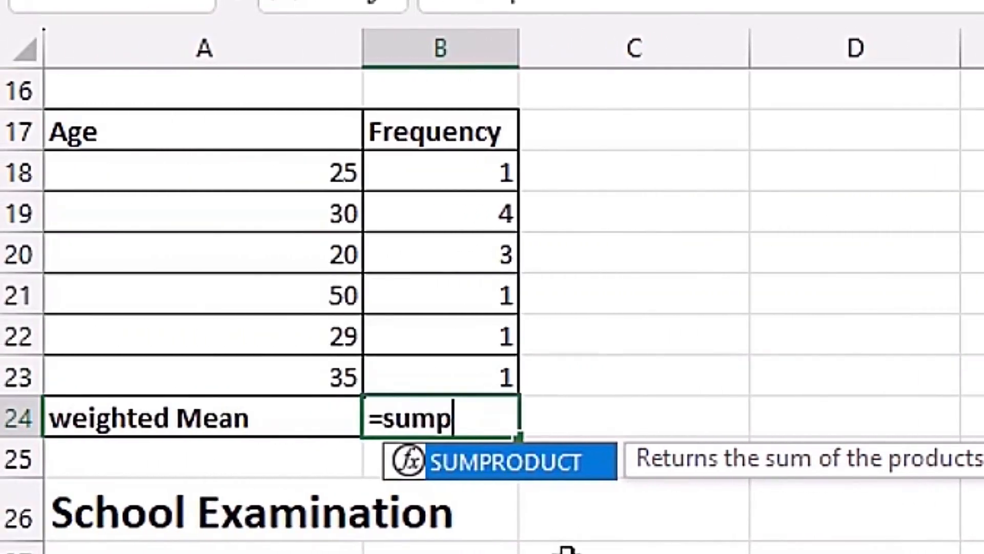
{"action": "key", "text": "Tab"}
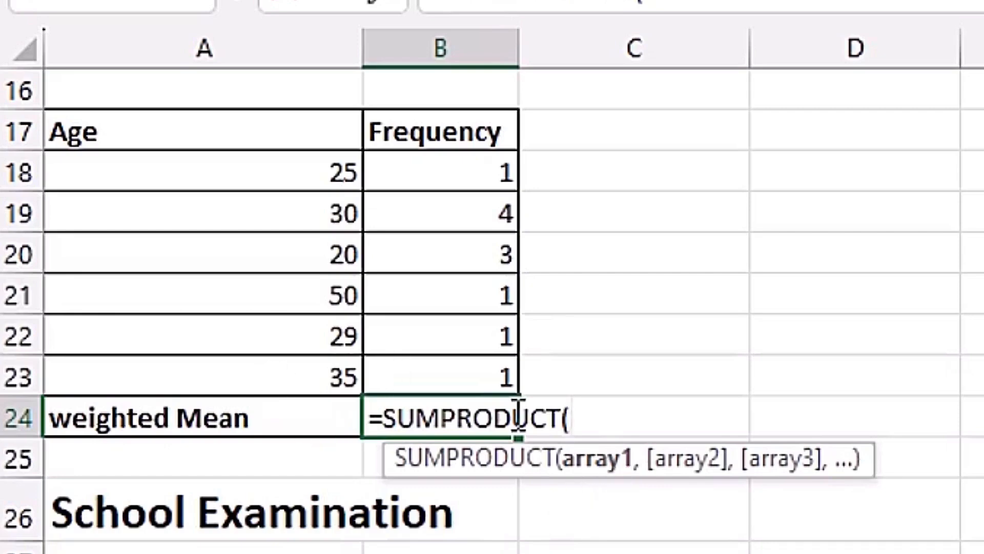
{"action": "left_click", "coordinate": [271, 178]}
{"action": "left_click_drag", "start_coordinate": [271, 179], "coordinate": [258, 371]}
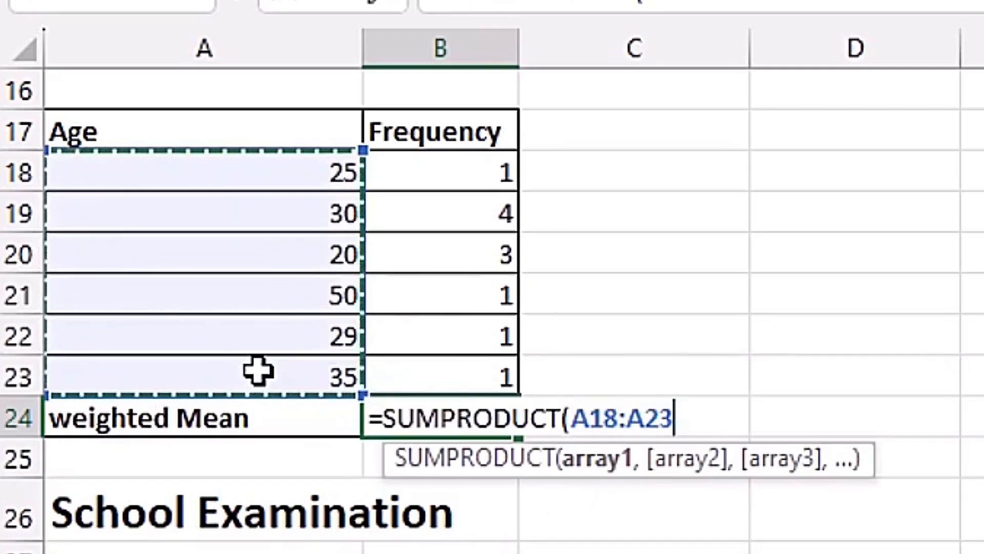
{"action": "type", "text": ","}
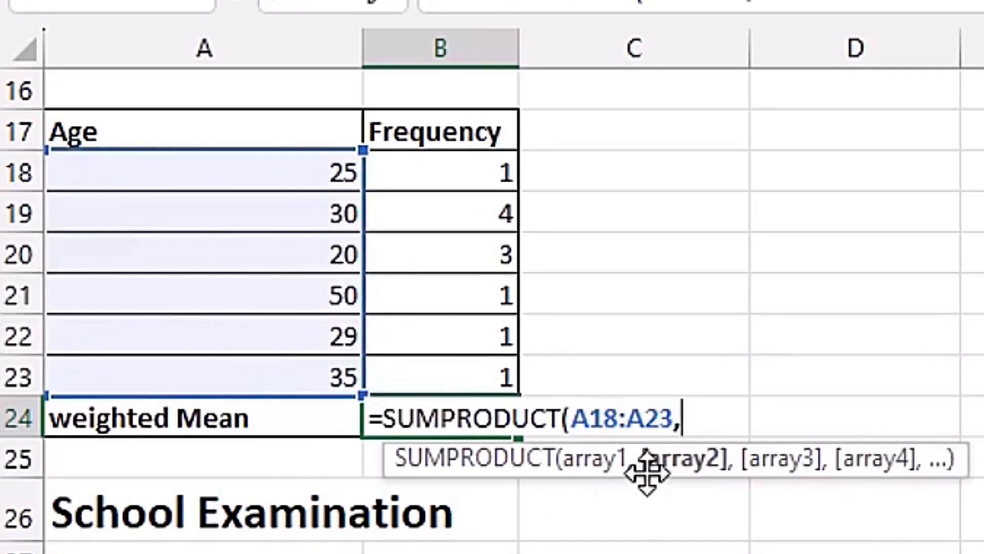
{"action": "left_click_drag", "start_coordinate": [433, 182], "coordinate": [430, 370]}
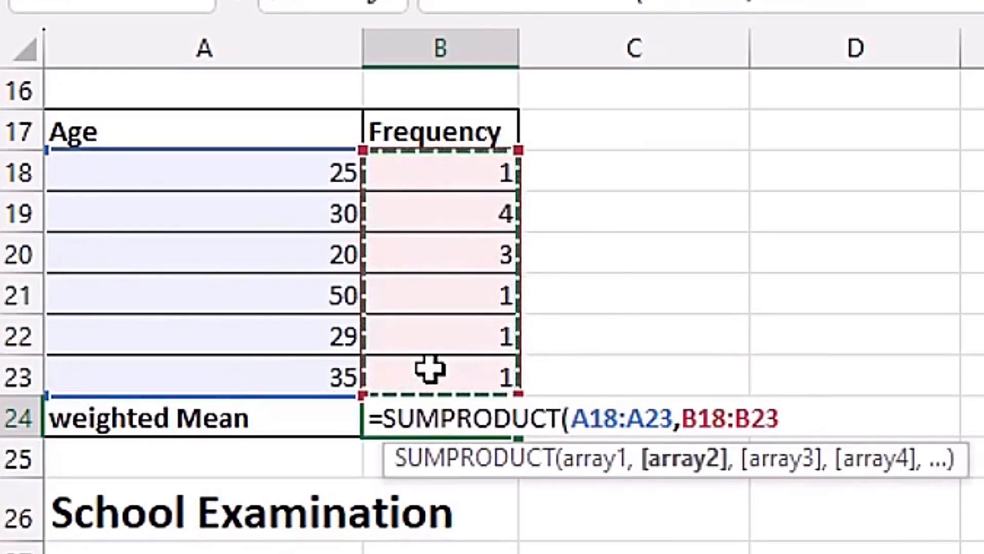
{"action": "type", "text": ")"}
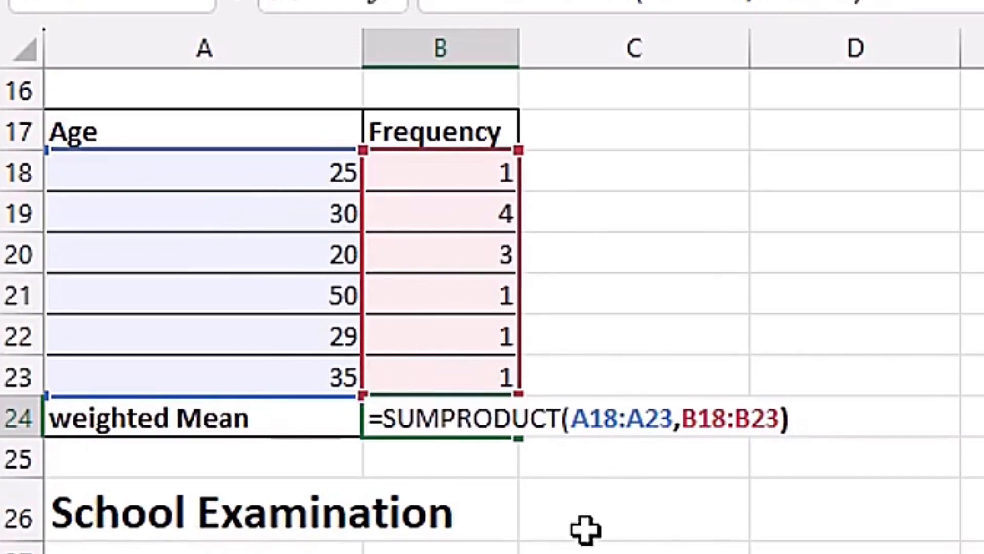
{"action": "key", "text": "ctrl+Return"}
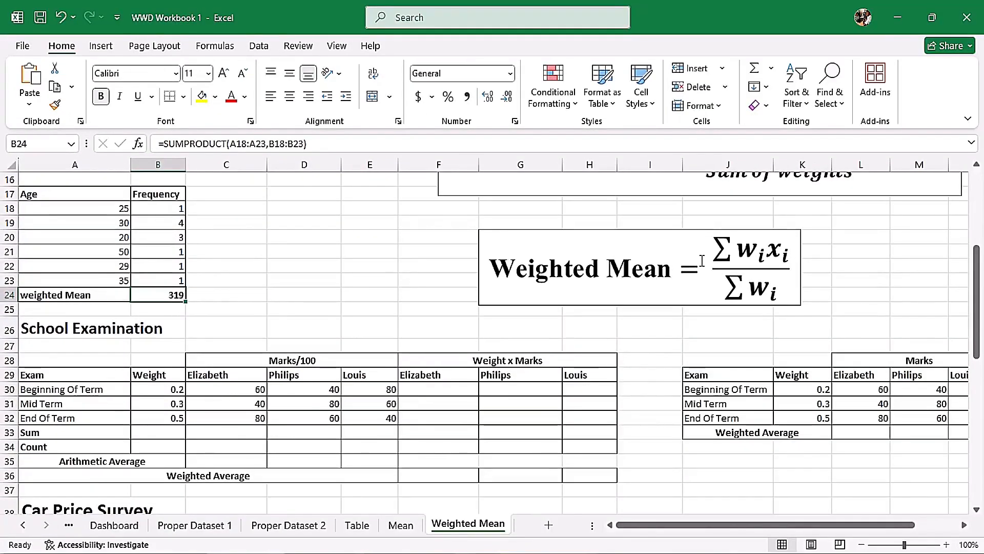
Extend the formula in B24 to divide by the total frequency, giving =SUMPRODUCT(A18:A23,B18:B23)/SUM(B18:B23), and review it.
{"action": "scroll", "coordinate": [408, 247], "scroll_direction": "up", "scroll_amount": 3}
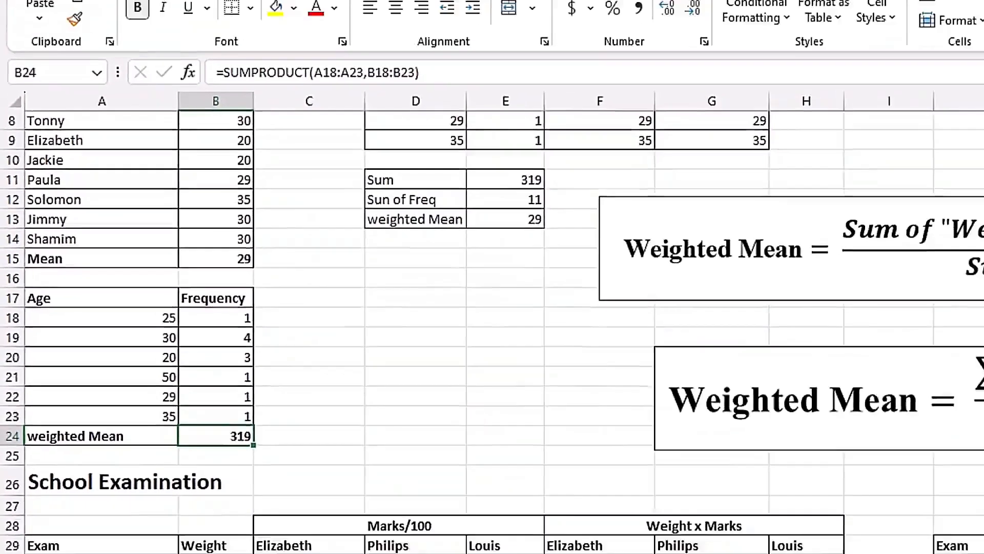
{"action": "left_click_drag", "start_coordinate": [977, 274], "coordinate": [978, 312]}
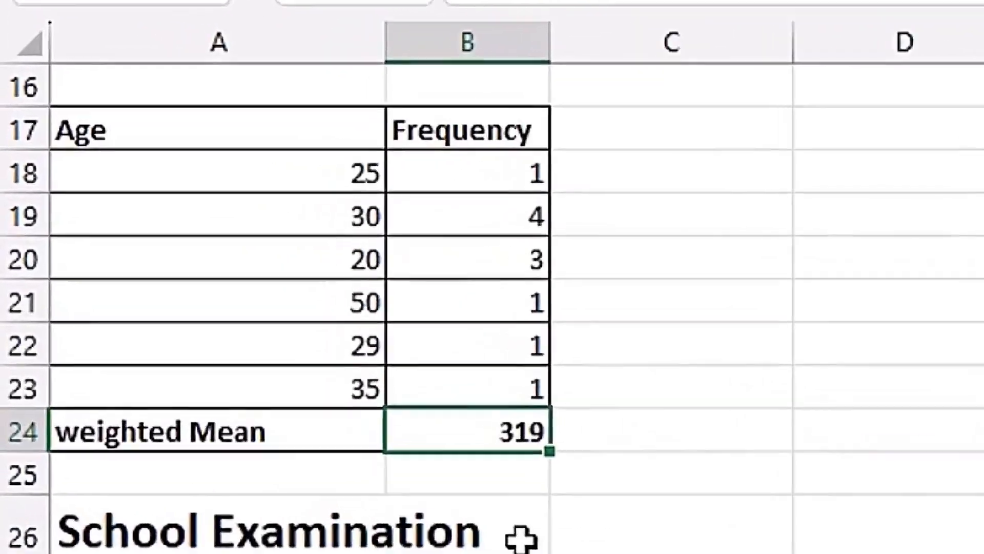
{"action": "key", "text": "F2"}
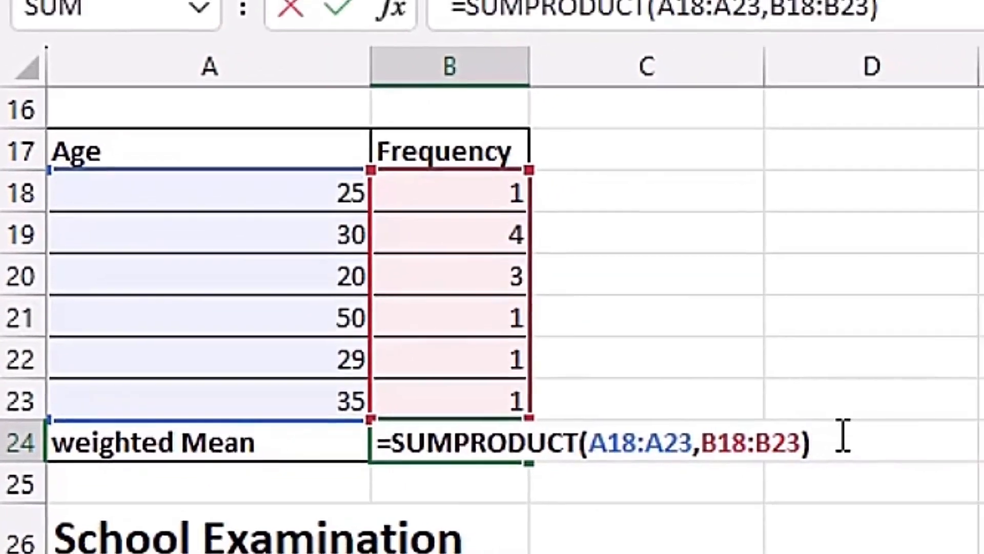
{"action": "type", "text": "/"}
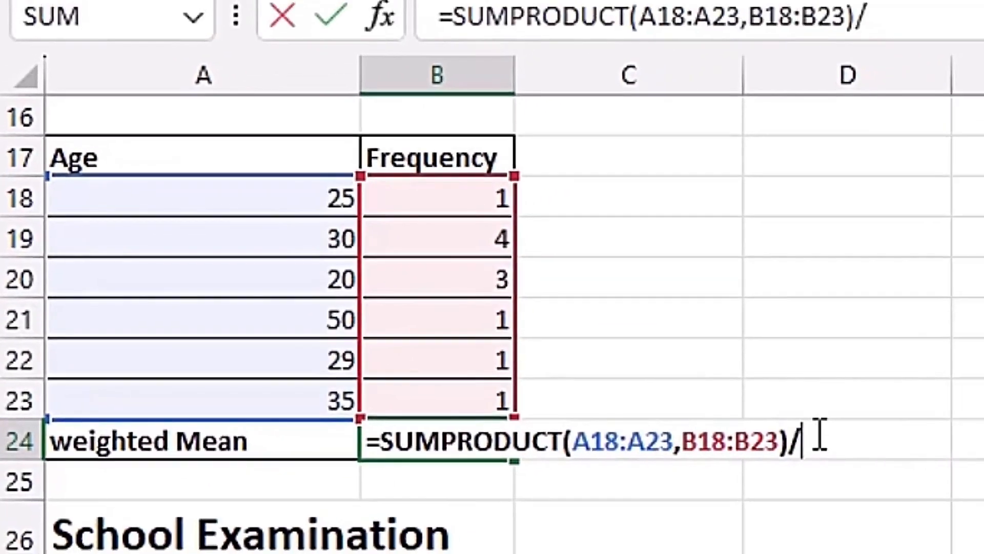
{"action": "type", "text": "sum"}
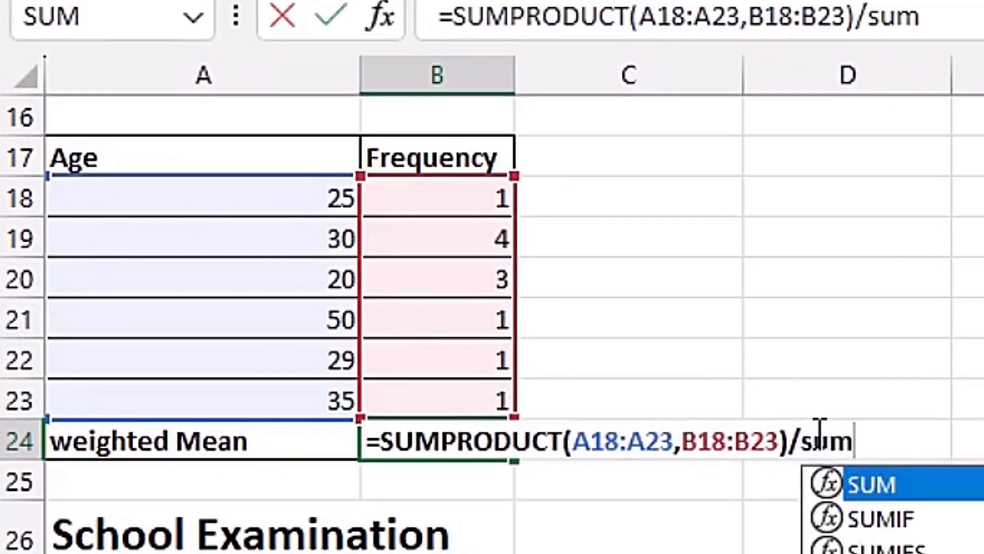
{"action": "key", "text": "Tab"}
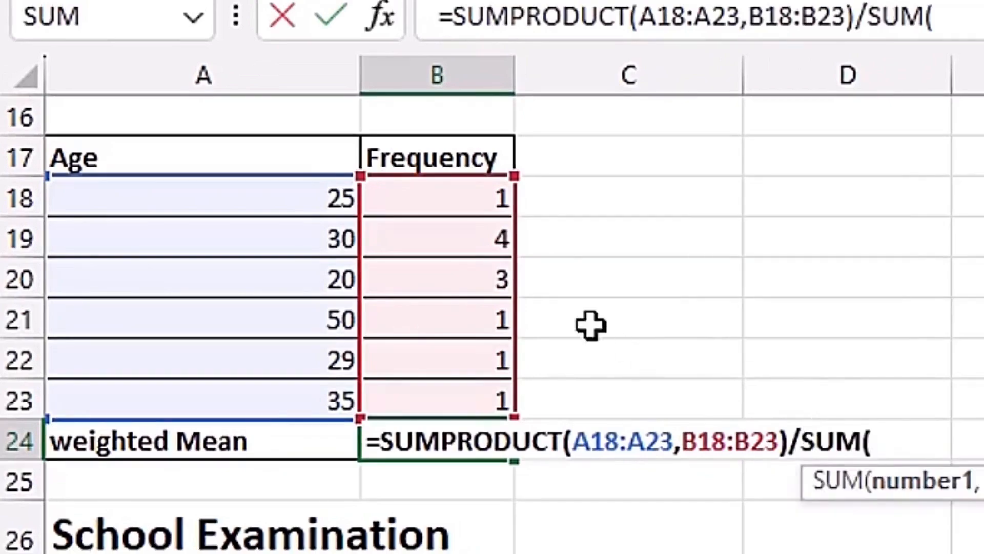
{"action": "left_click", "coordinate": [496, 195]}
{"action": "left_click_drag", "start_coordinate": [483, 248], "coordinate": [487, 394]}
{"action": "type", "text": ")"}
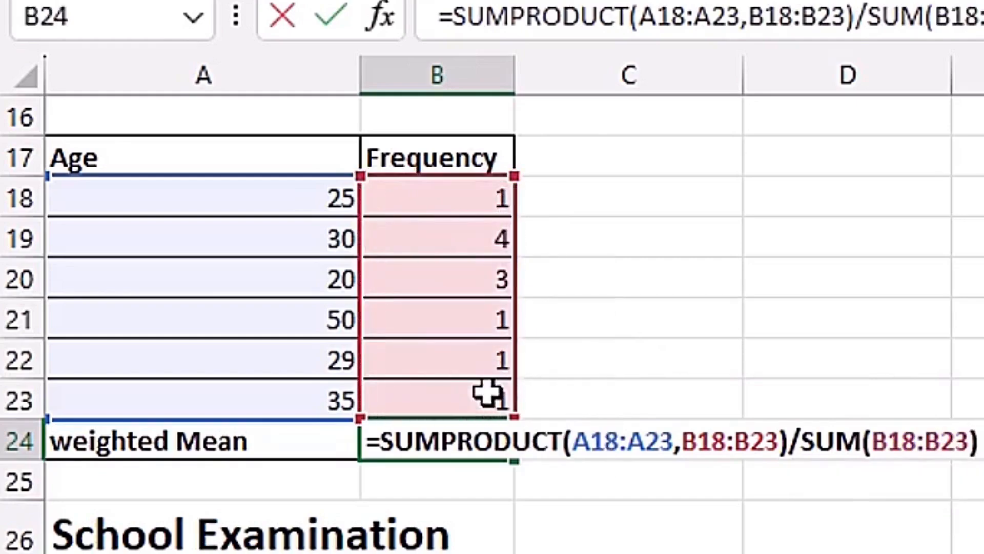
{"action": "key", "text": "Return"}
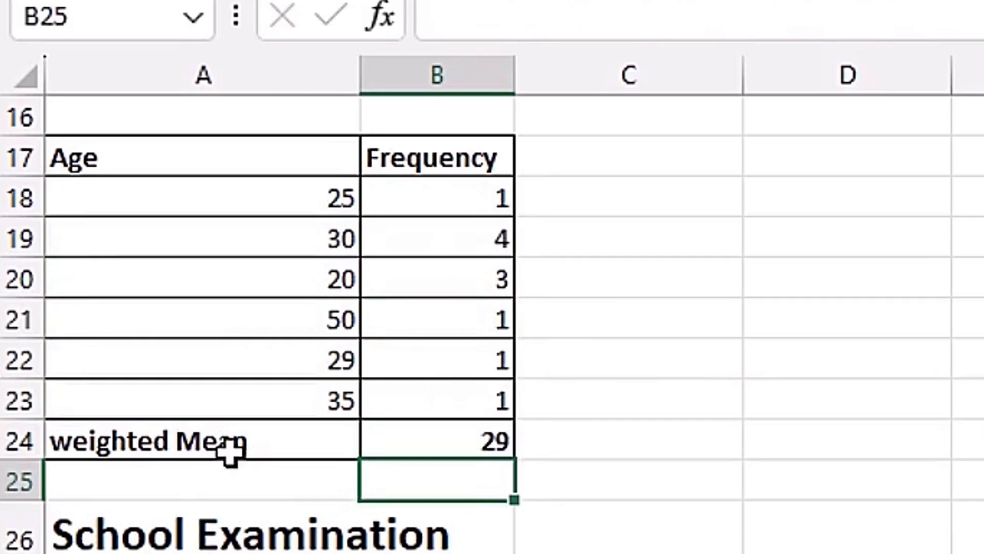
{"action": "double_click", "coordinate": [457, 440]}
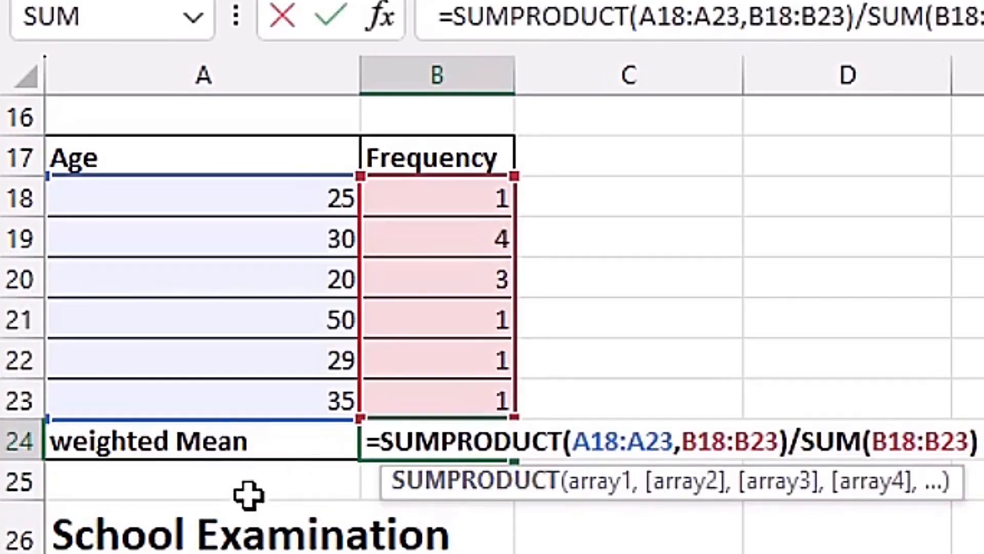
{"action": "key", "text": "Escape"}
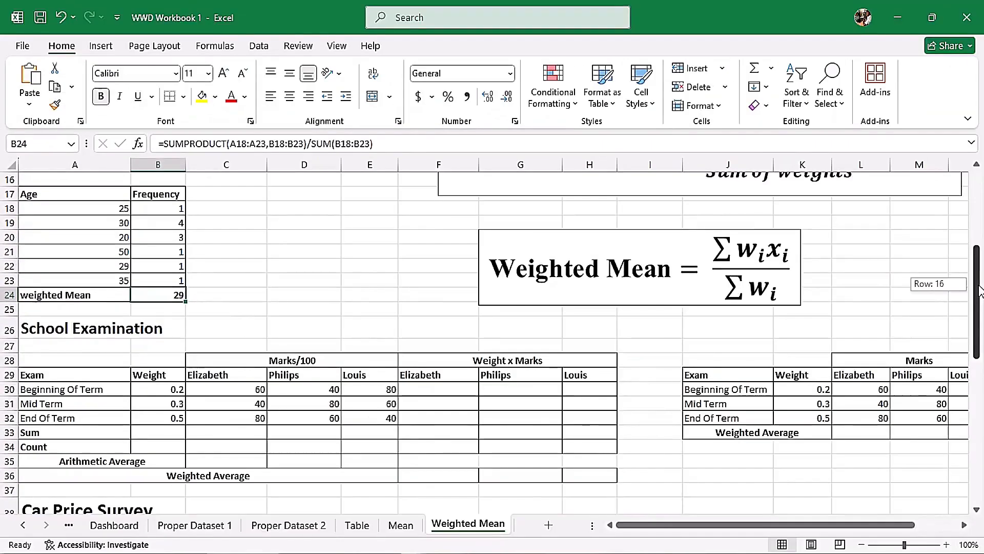
Total the exam weights in B33 of the School Examination table with =SUM(B30:B32).
{"action": "scroll", "coordinate": [256, 308], "scroll_direction": "down", "scroll_amount": 3}
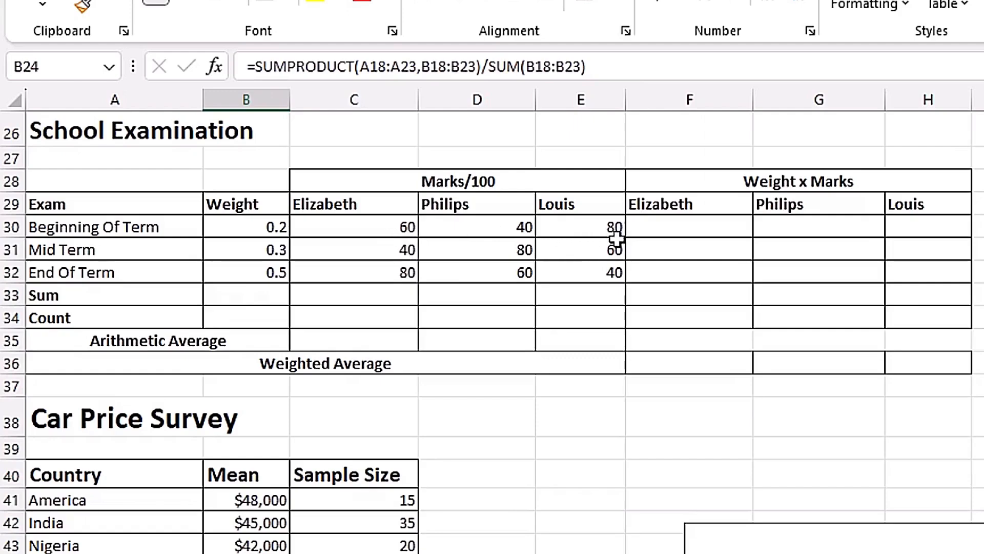
{"action": "left_click", "coordinate": [264, 294]}
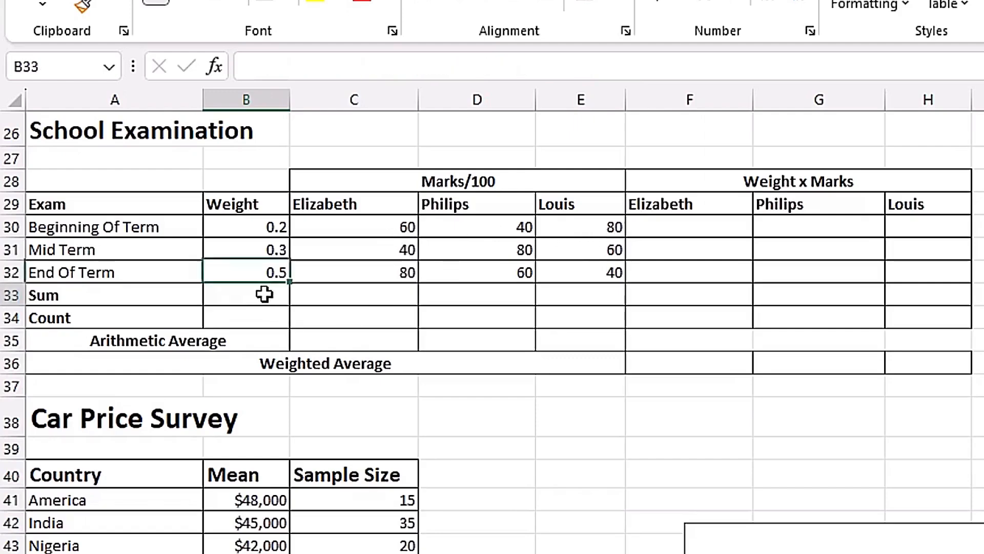
{"action": "type", "text": "=sum"}
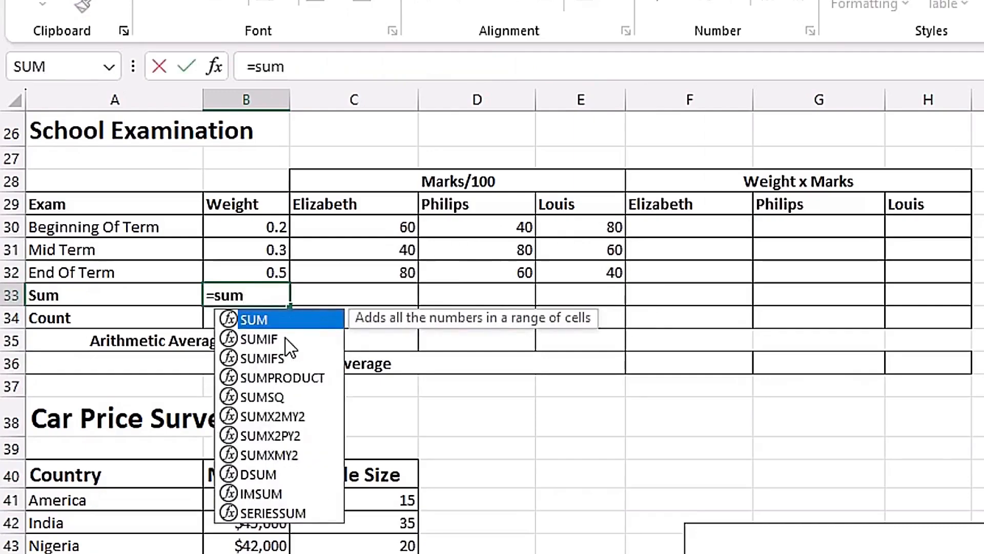
{"action": "key", "text": "Tab"}
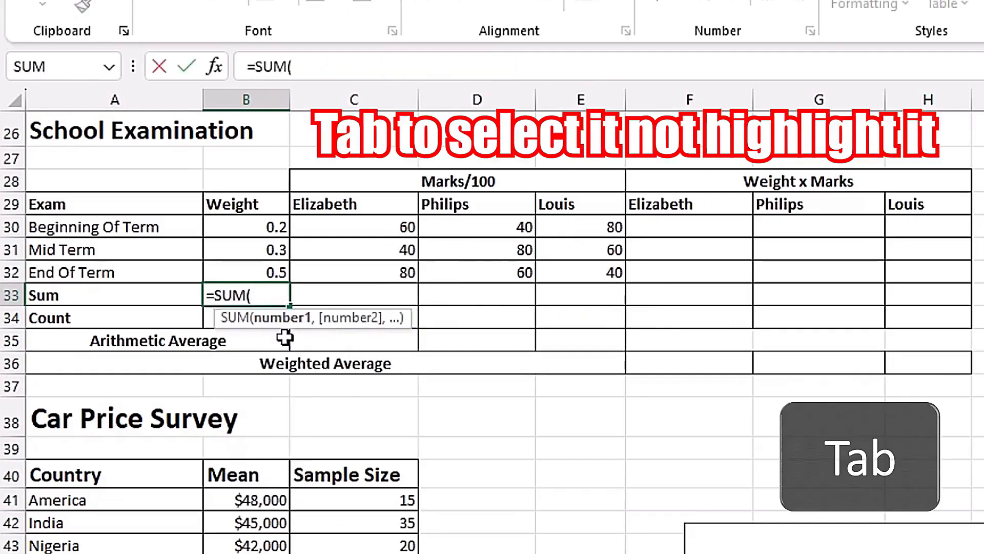
{"action": "left_click_drag", "start_coordinate": [269, 224], "coordinate": [269, 272]}
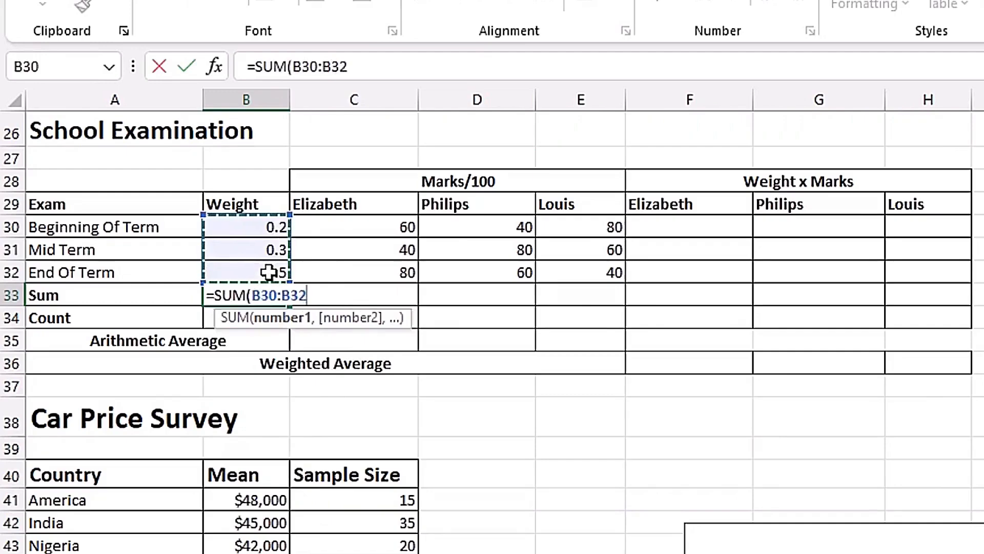
{"action": "key", "text": "ctrl+Return"}
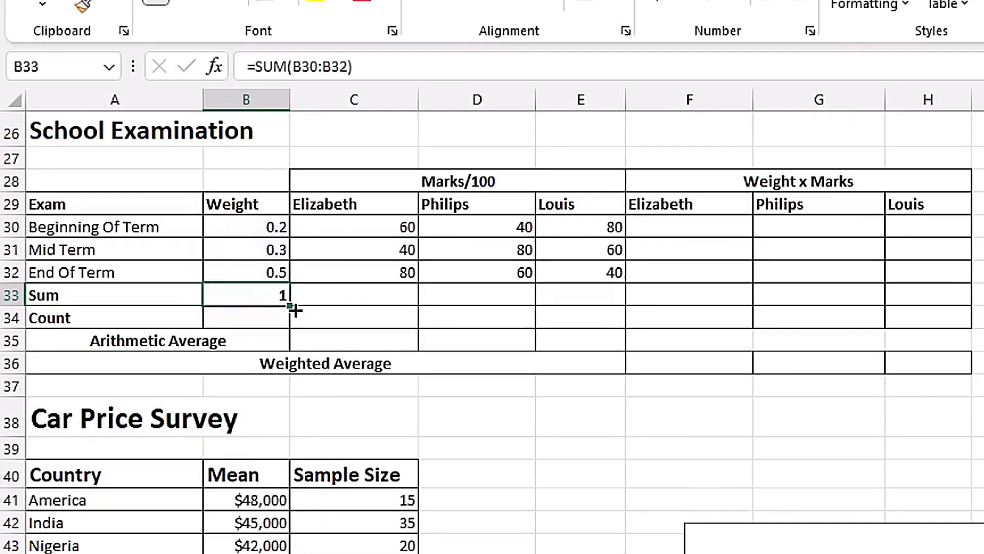
Fill the Sum formula from B33 across the three students' Marks/100 columns, C33:E33.
{"action": "left_click_drag", "start_coordinate": [288, 308], "coordinate": [609, 306]}
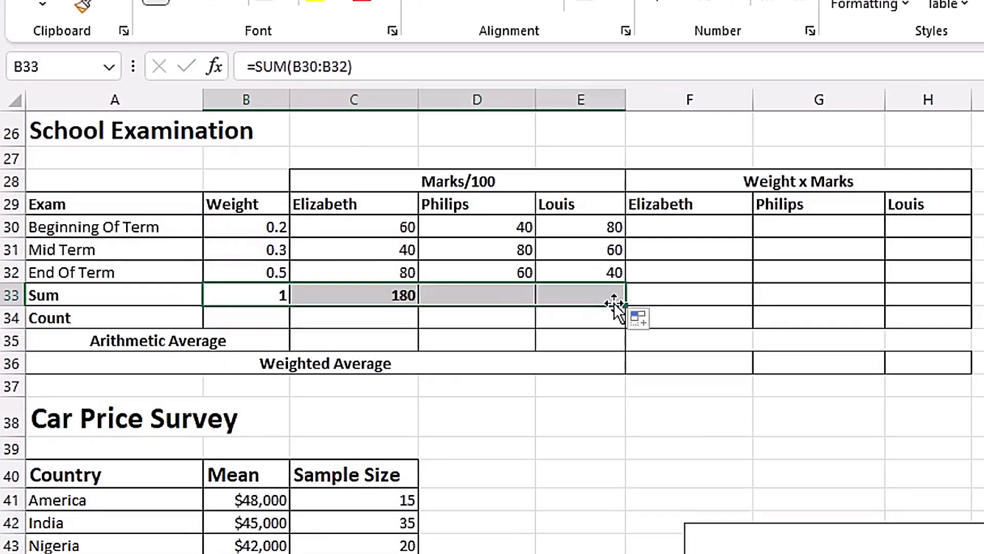
{"action": "left_click", "coordinate": [517, 294]}
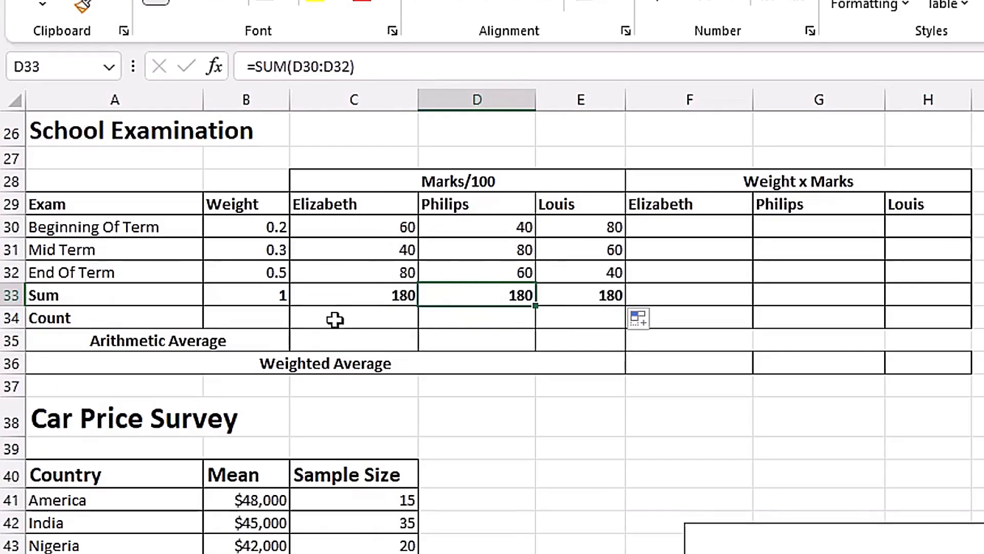
Count the exam weights in B34 with =COUNT(B30:B32) and fill the formula across to E34.
{"action": "left_click", "coordinate": [255, 317]}
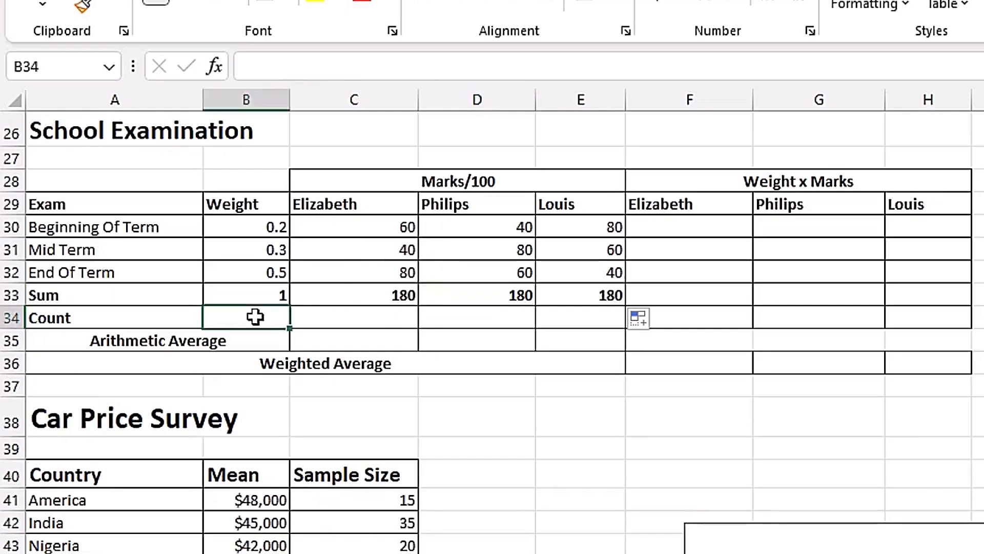
{"action": "type", "text": "=coun"}
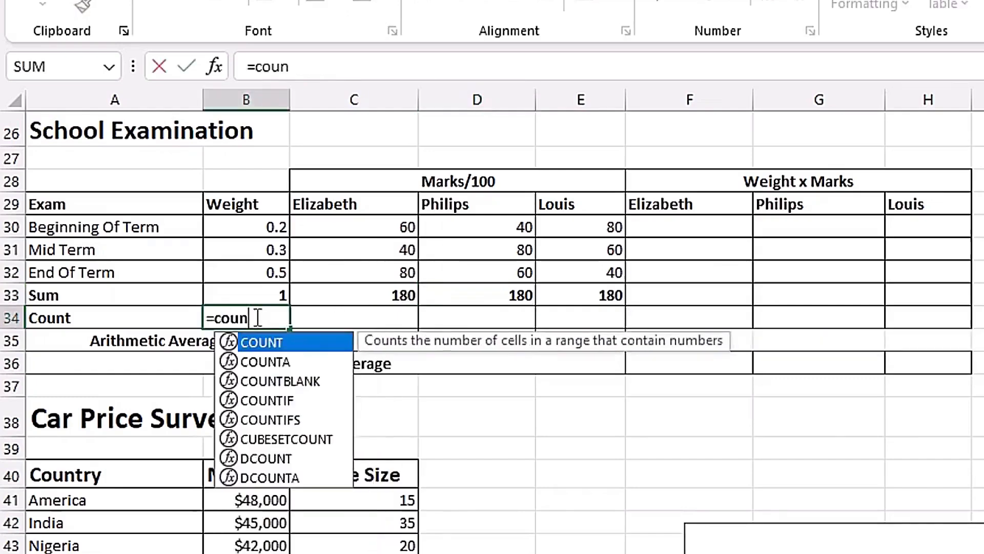
{"action": "key", "text": "Tab"}
{"action": "left_click_drag", "start_coordinate": [272, 227], "coordinate": [274, 271]}
{"action": "key", "text": "ctrl+Return"}
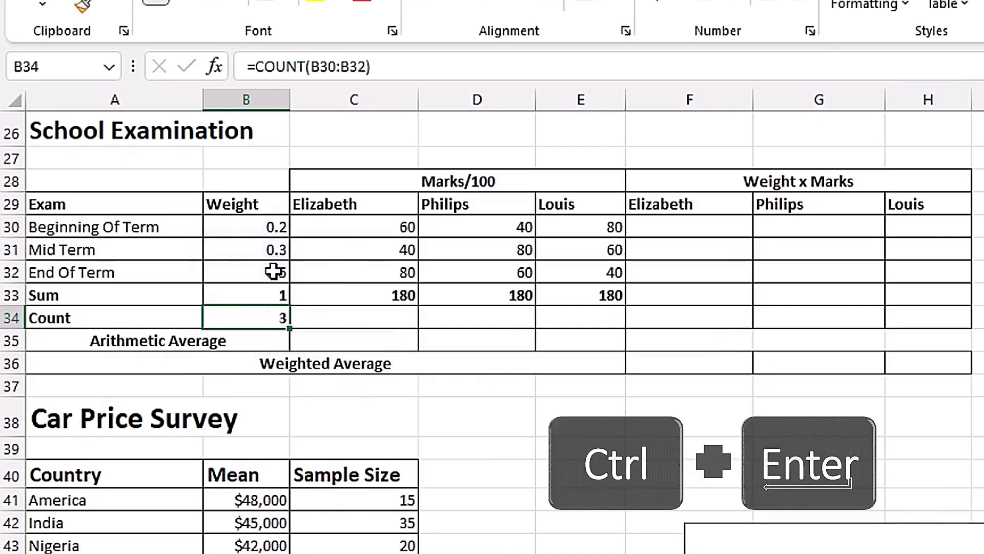
{"action": "left_click_drag", "start_coordinate": [287, 331], "coordinate": [613, 320]}
{"action": "left_click", "coordinate": [580, 316]}
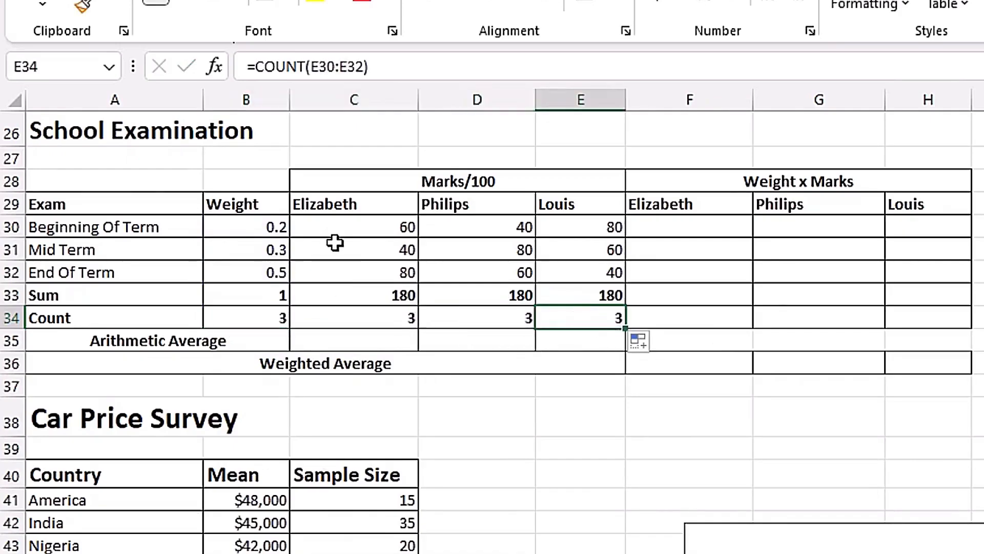
Calculate the first student's arithmetic average in C35 with =C33/C34 and fill it across to E35.
{"action": "left_click", "coordinate": [371, 346]}
{"action": "type", "text": "="}
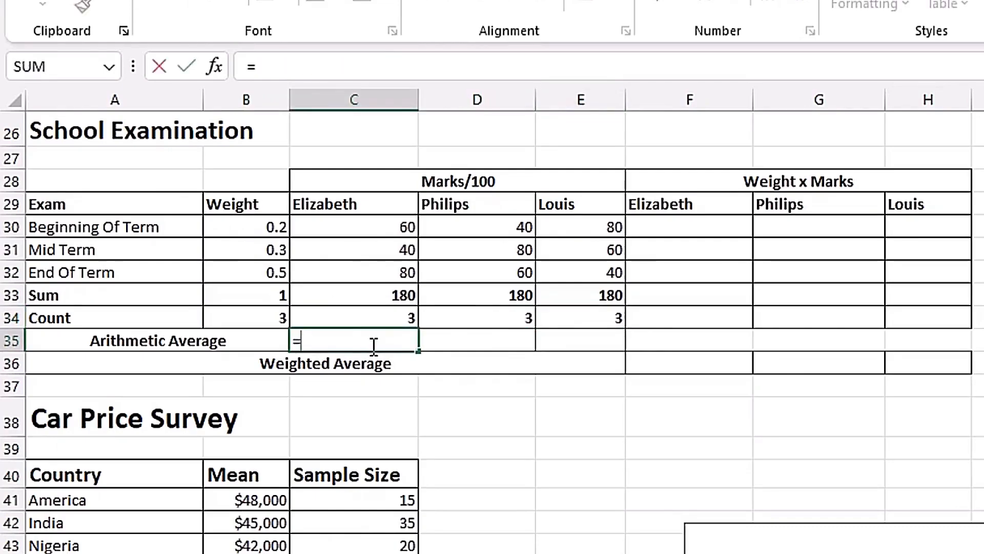
{"action": "key", "text": "Up"}
{"action": "key", "text": "Up"}
{"action": "type", "text": "/"}
{"action": "key", "text": "Up"}
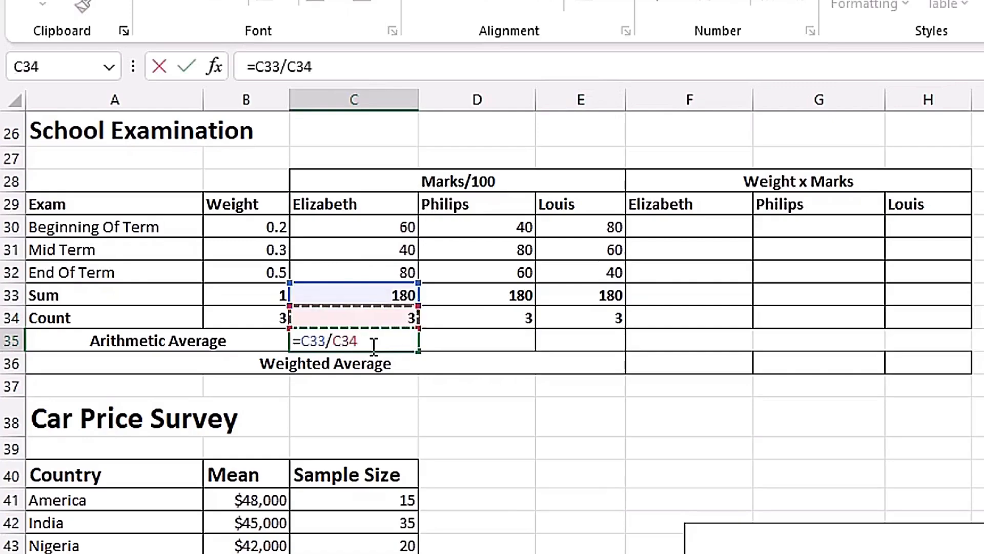
{"action": "key", "text": "ctrl+Return"}
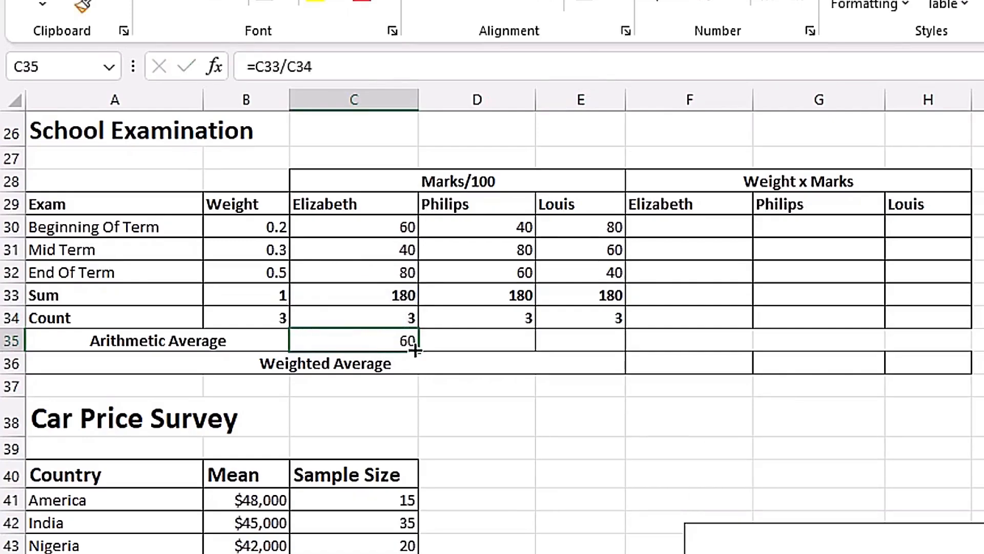
{"action": "left_click_drag", "start_coordinate": [457, 348], "coordinate": [603, 349]}
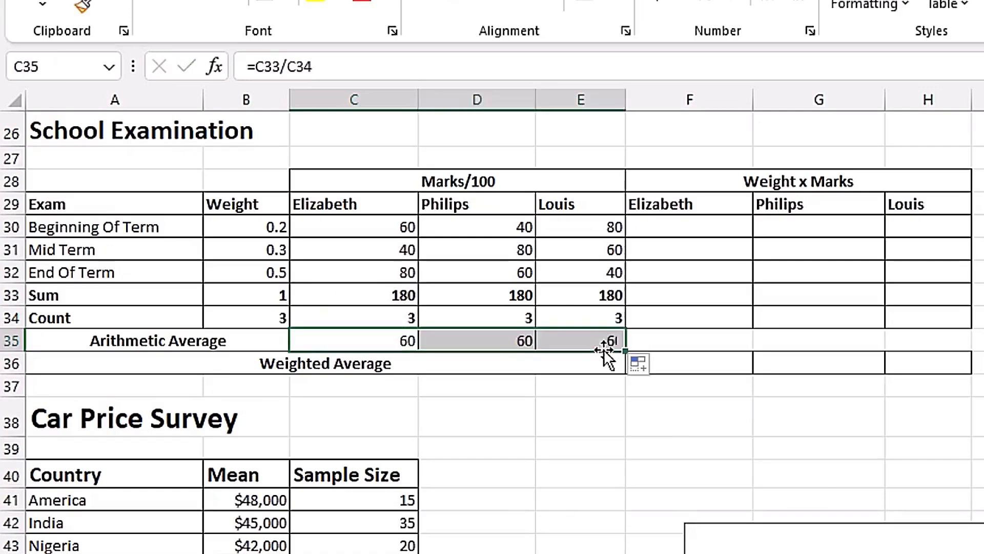
{"action": "left_click", "coordinate": [604, 349]}
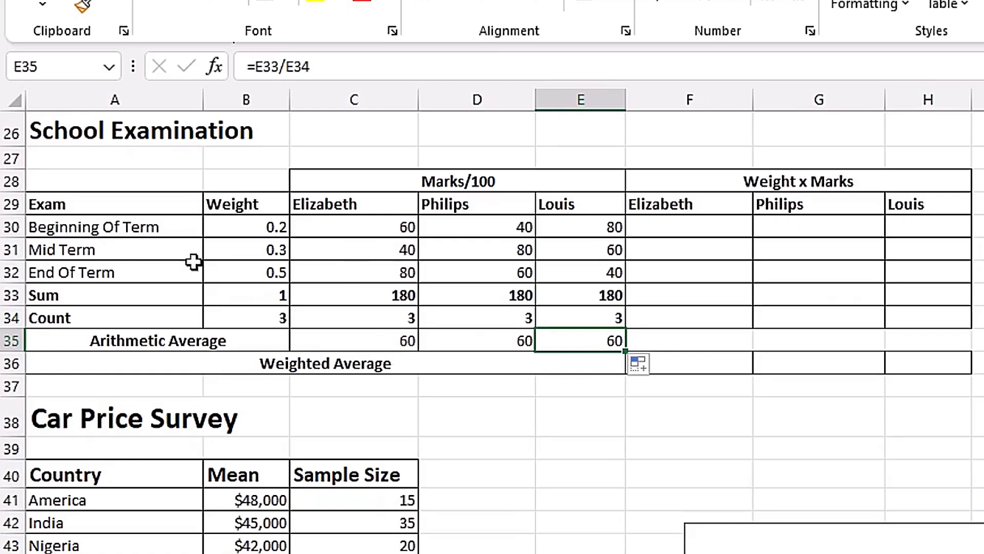
Enter =$B30*C30 in F30 to multiply the Beginning Of Term weight by the first student's mark, locking only the weight column.
{"action": "left_click", "coordinate": [635, 233]}
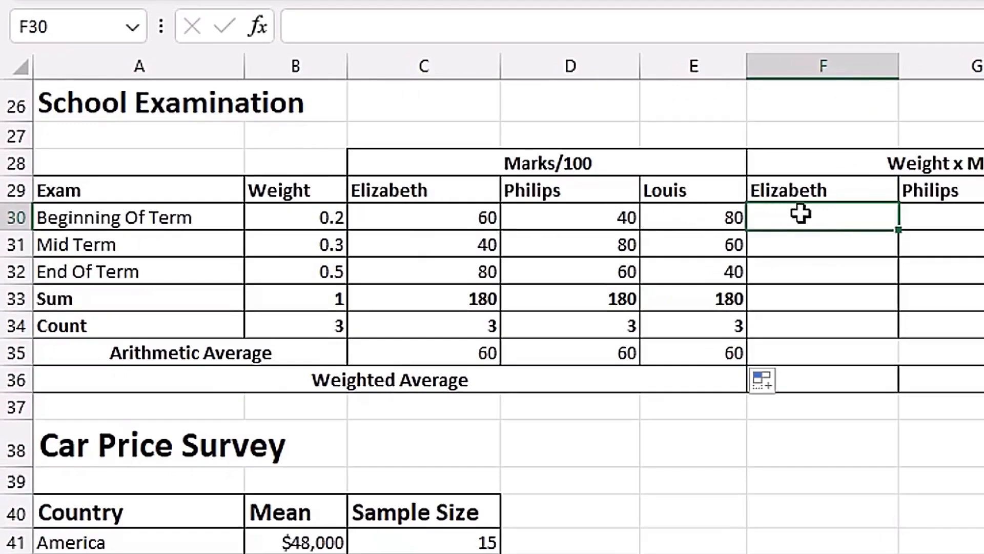
{"action": "type", "text": "="}
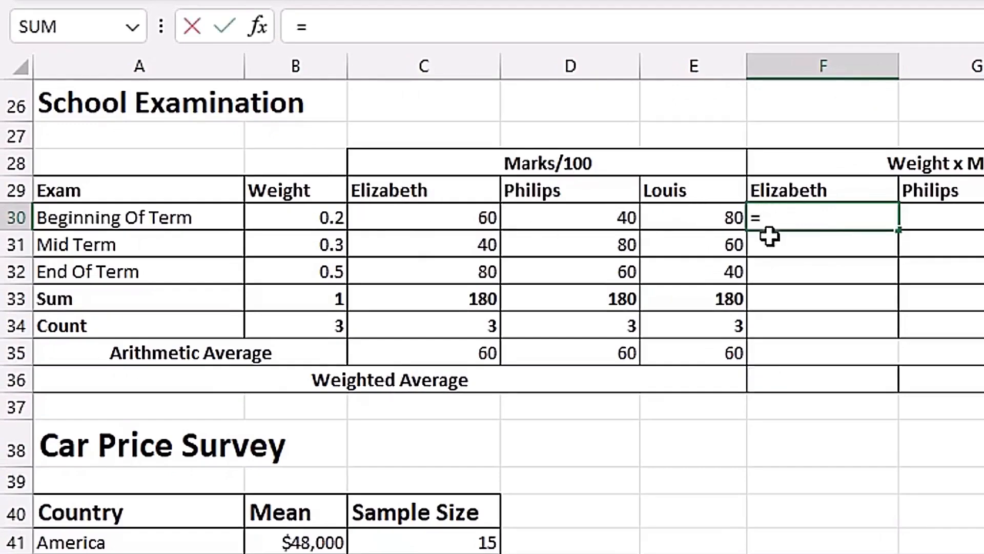
{"action": "left_click", "coordinate": [315, 220]}
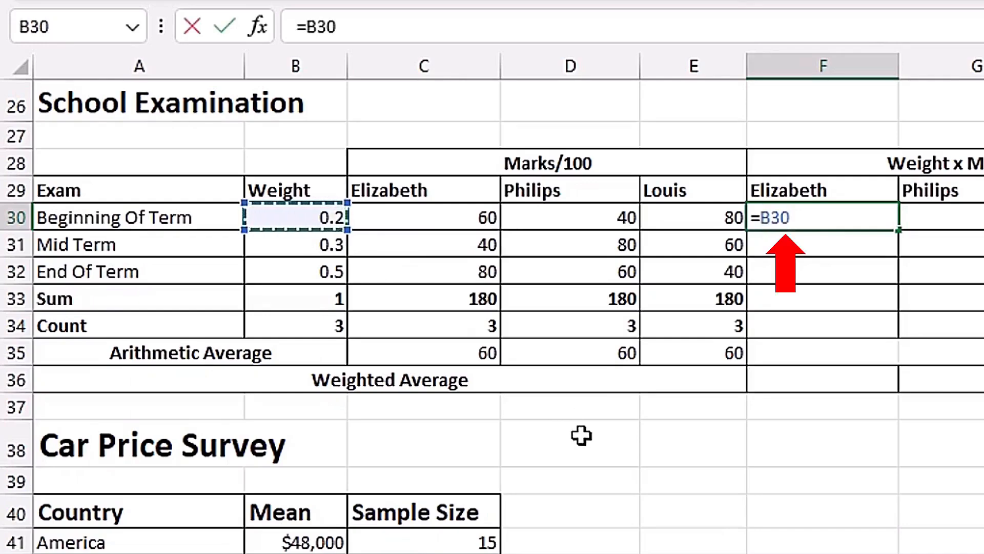
{"action": "key", "text": "F4"}
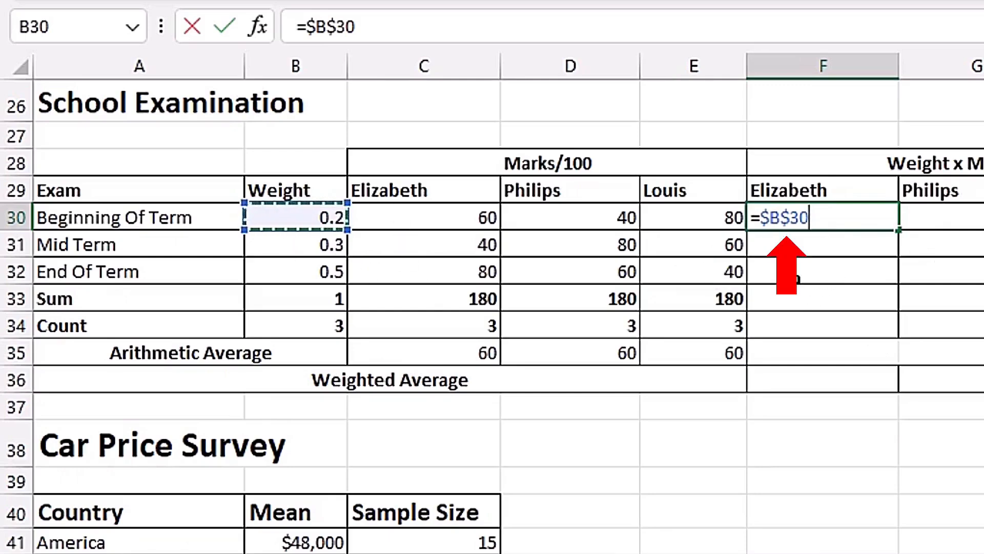
{"action": "key", "text": "F4"}
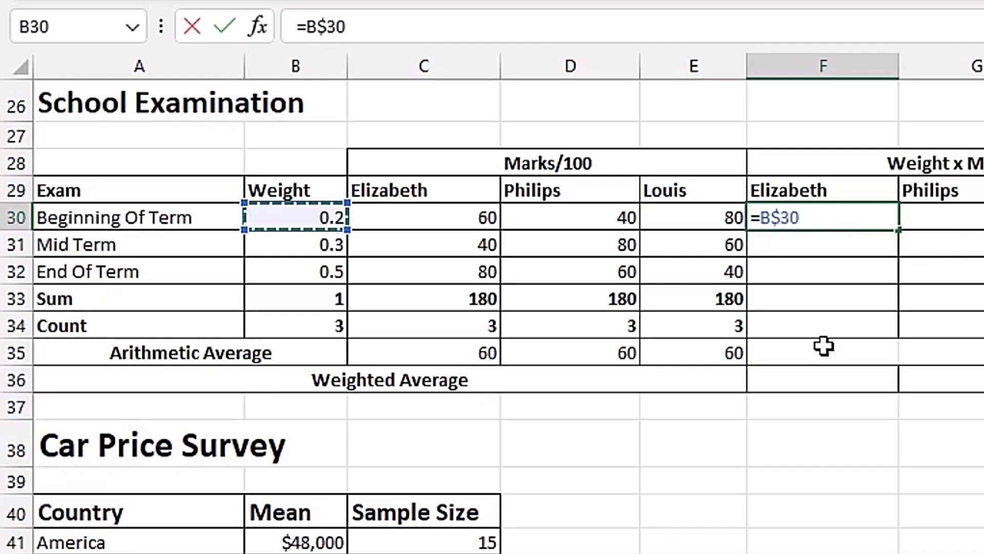
{"action": "key", "text": "F4"}
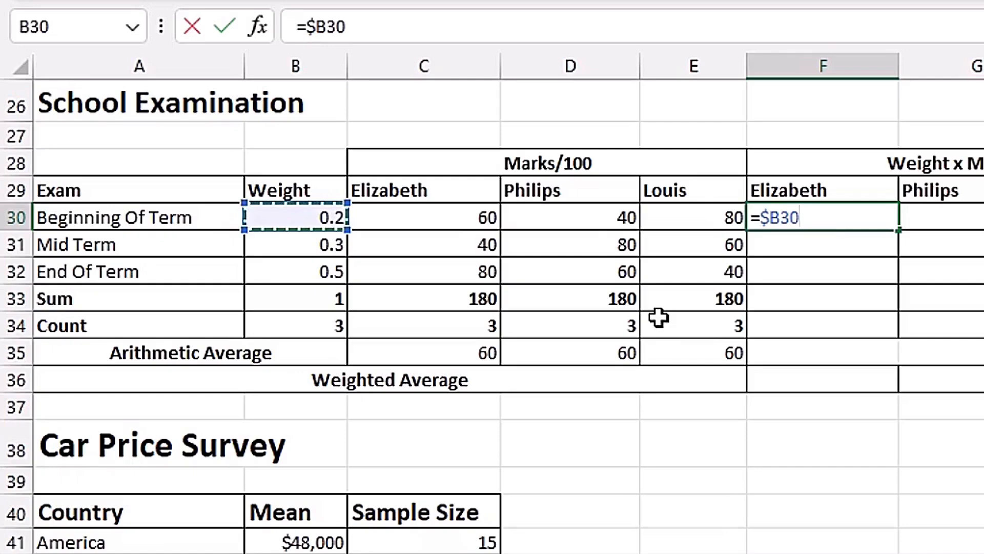
{"action": "left_click", "coordinate": [451, 218]}
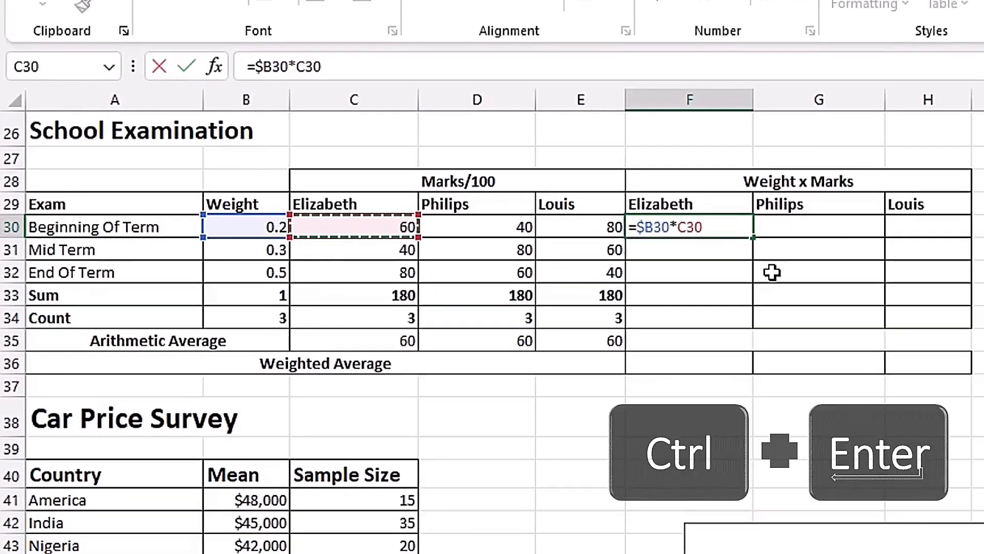
{"action": "key", "text": "ctrl+Return"}
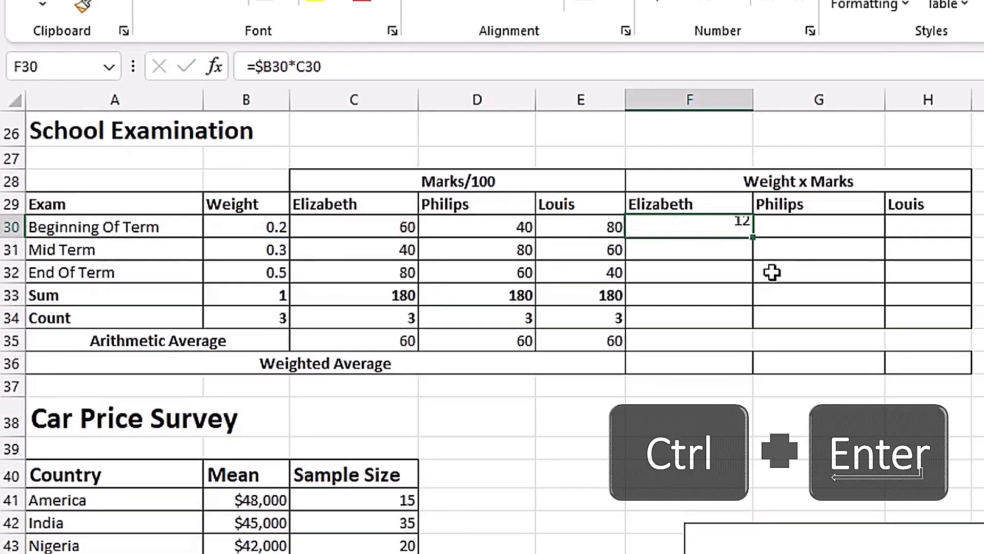
Fill the weight-times-mark formula from F30 across and down through H32, and check the cell references in H32.
{"action": "left_click_drag", "start_coordinate": [753, 237], "coordinate": [908, 229]}
{"action": "mouse_move", "coordinate": [960, 270]}
{"action": "left_mouse_down"}
{"action": "mouse_move", "coordinate": [955, 292]}
{"action": "mouse_move", "coordinate": [954, 284]}
{"action": "left_mouse_up"}
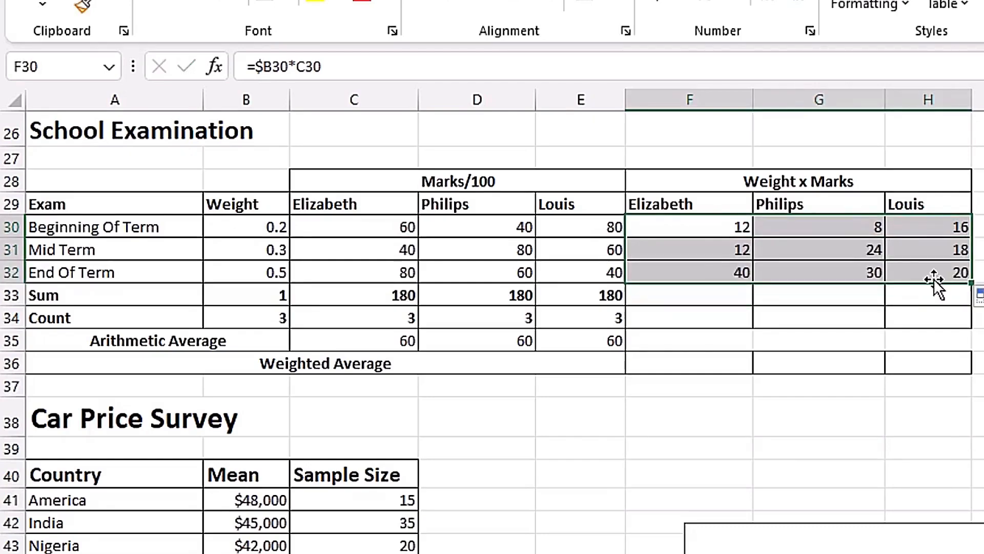
{"action": "left_click", "coordinate": [943, 271]}
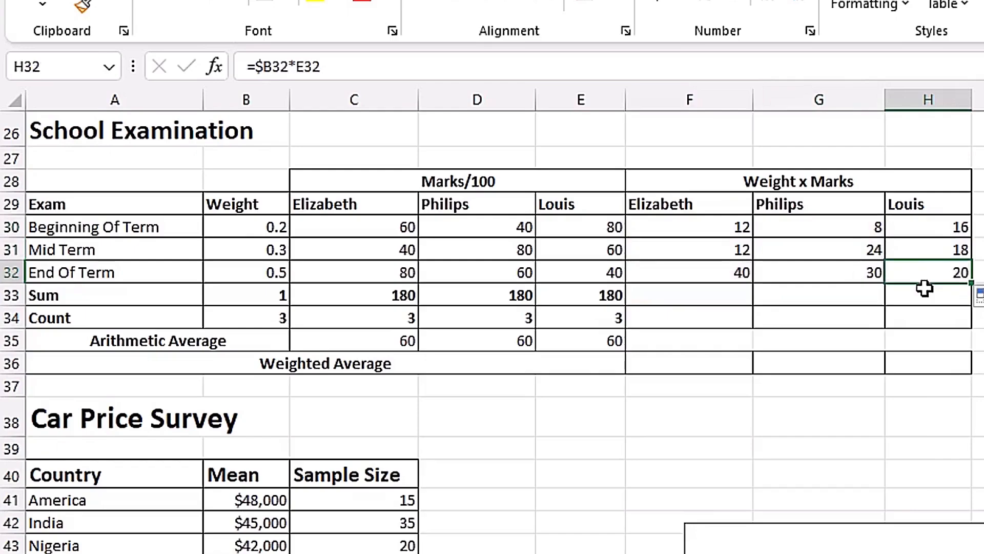
{"action": "key", "text": "F2"}
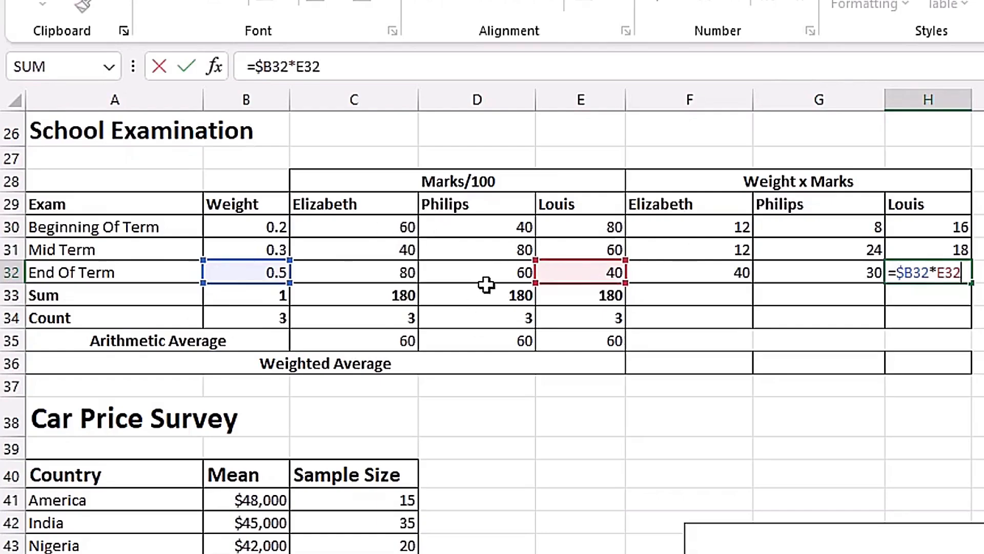
{"action": "key", "text": "Escape"}
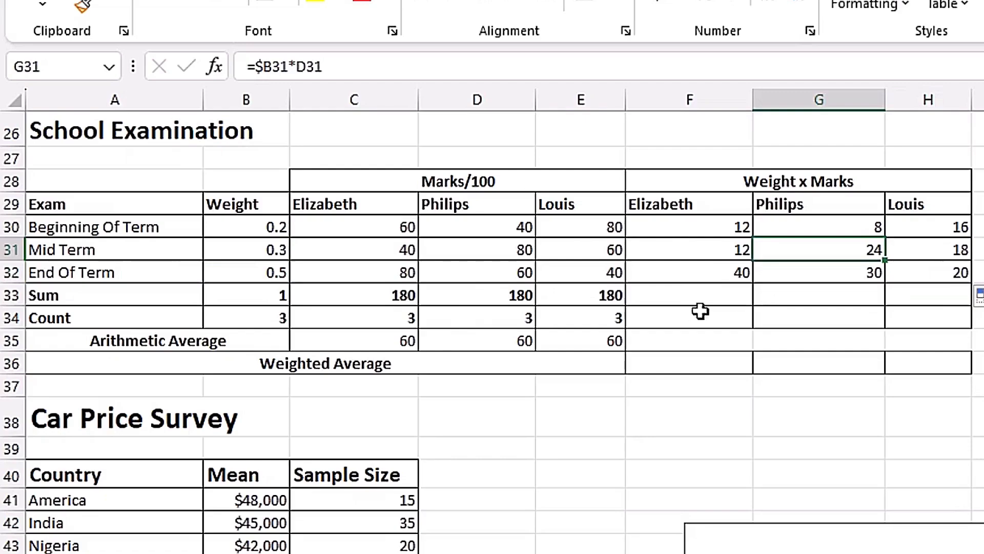
Total the first student's weighted marks in F33 with =SUM(F30:F32) and fill the formula across to H33.
{"action": "left_click", "coordinate": [674, 296]}
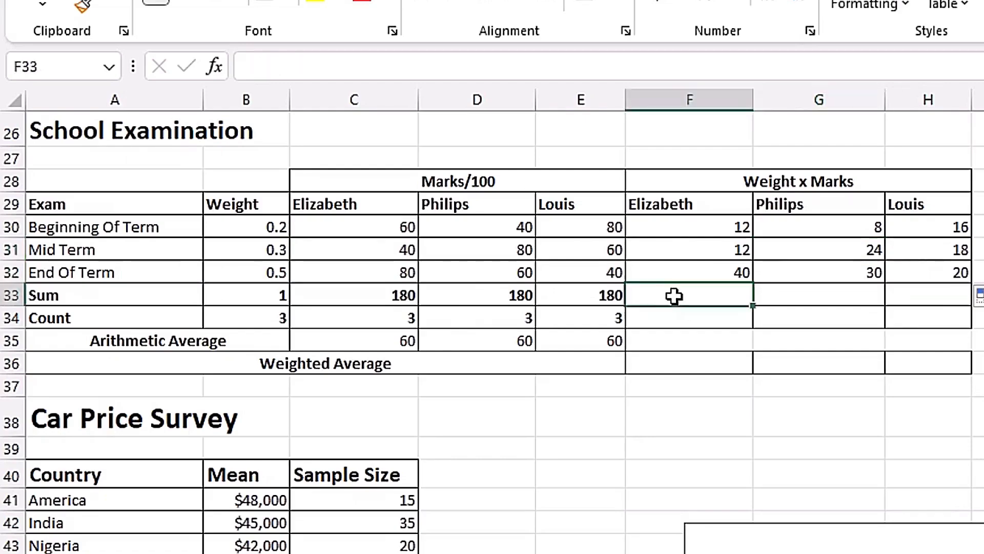
{"action": "type", "text": "=sum"}
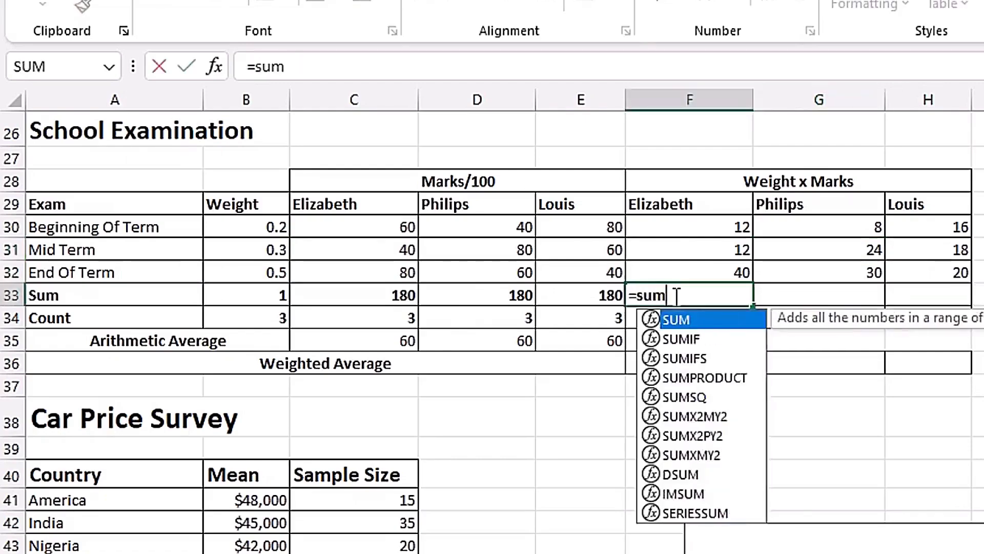
{"action": "key", "text": "Tab"}
{"action": "left_click_drag", "start_coordinate": [690, 228], "coordinate": [693, 277]}
{"action": "key", "text": "ctrl+Return"}
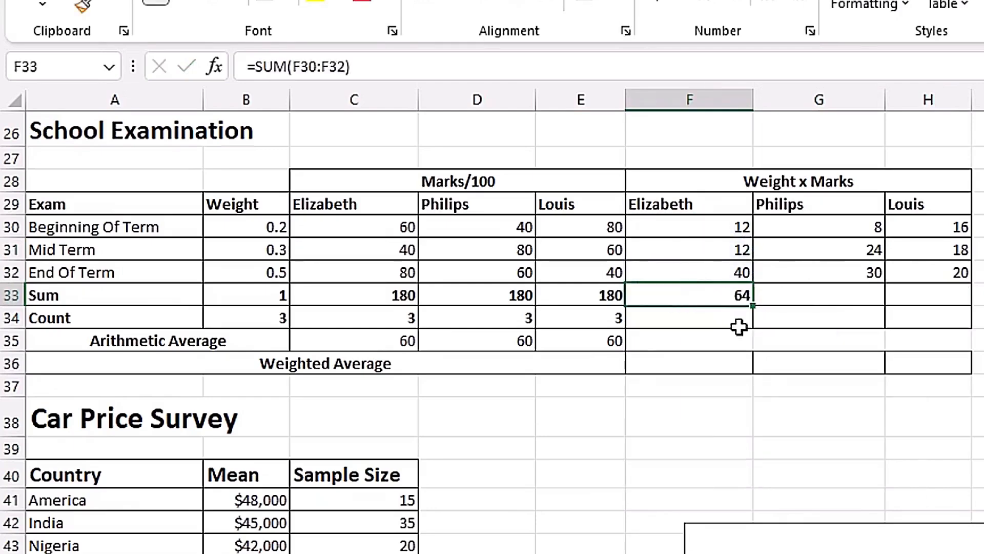
{"action": "left_click_drag", "start_coordinate": [952, 307], "coordinate": [940, 309]}
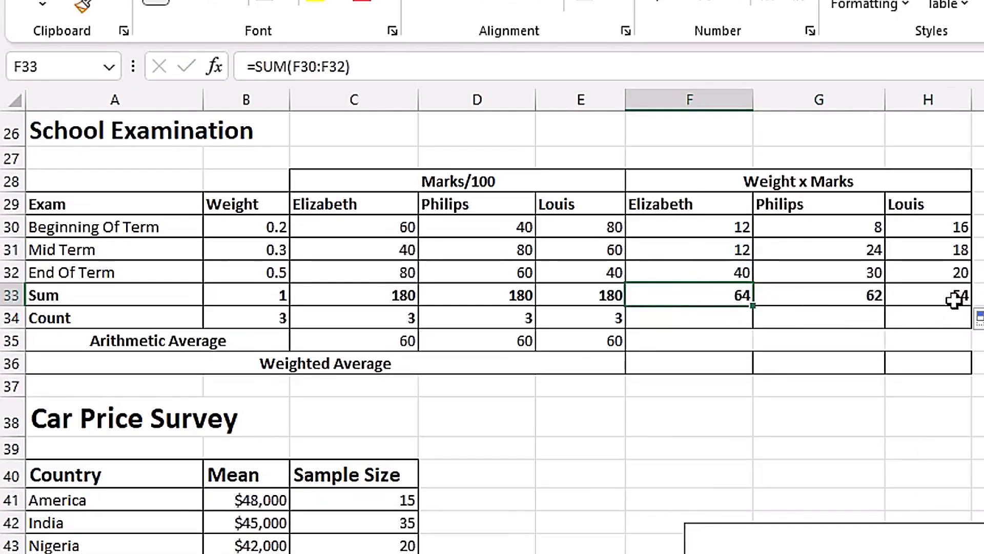
Calculate the weighted average in F36 with =F33/$B$33, fixing the total-weight reference, and fill the formula across to H36.
{"action": "left_click", "coordinate": [703, 365]}
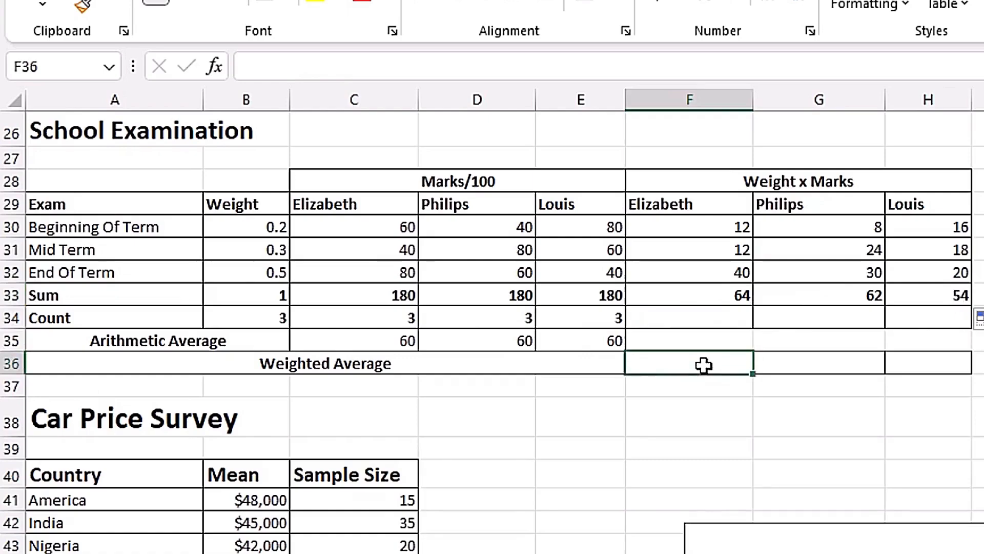
{"action": "type", "text": "="}
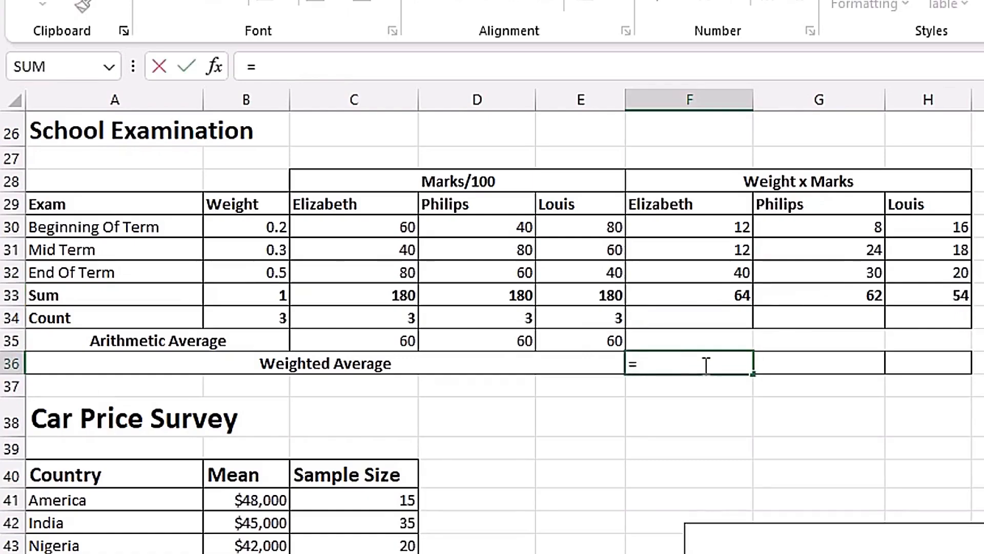
{"action": "left_click", "coordinate": [724, 300]}
{"action": "type", "text": "/"}
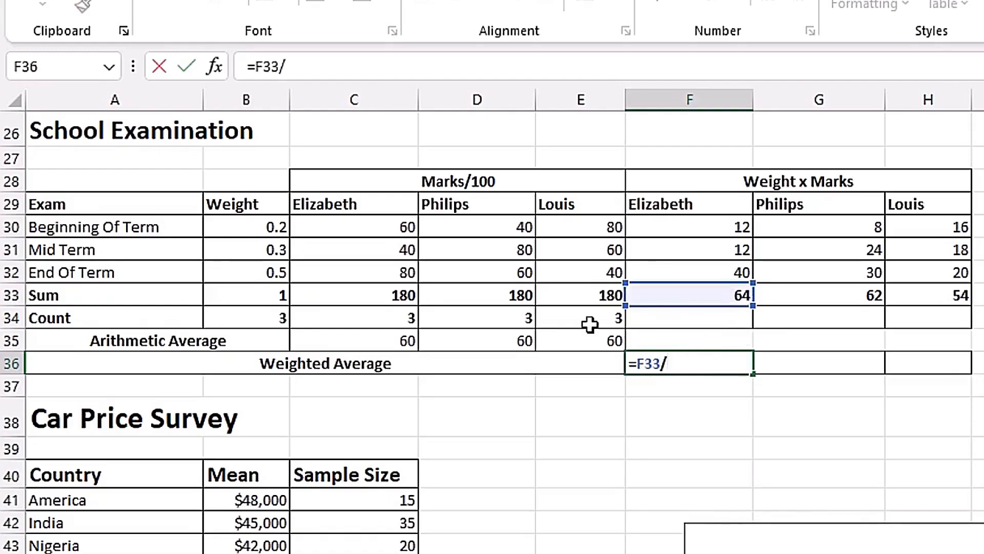
{"action": "left_click", "coordinate": [271, 295]}
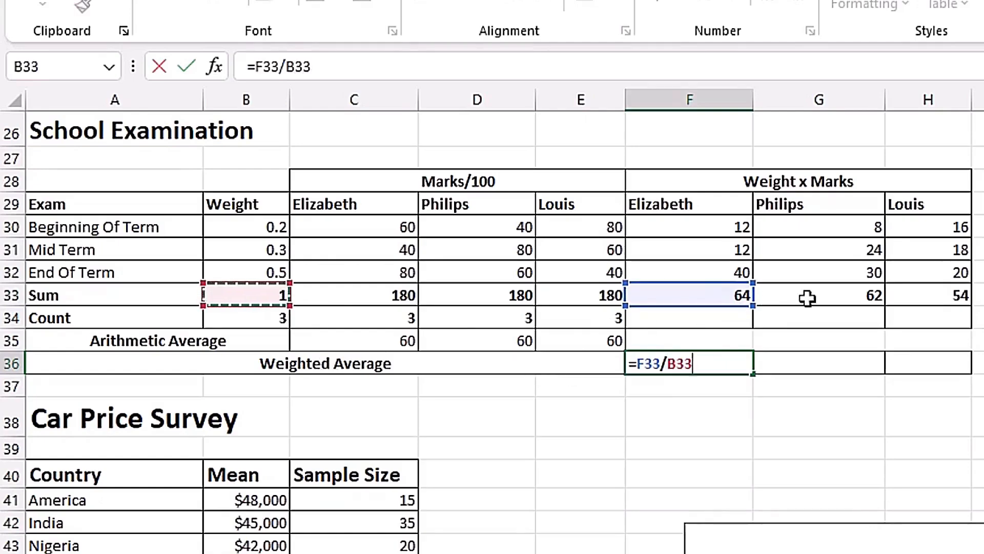
{"action": "key", "text": "F4"}
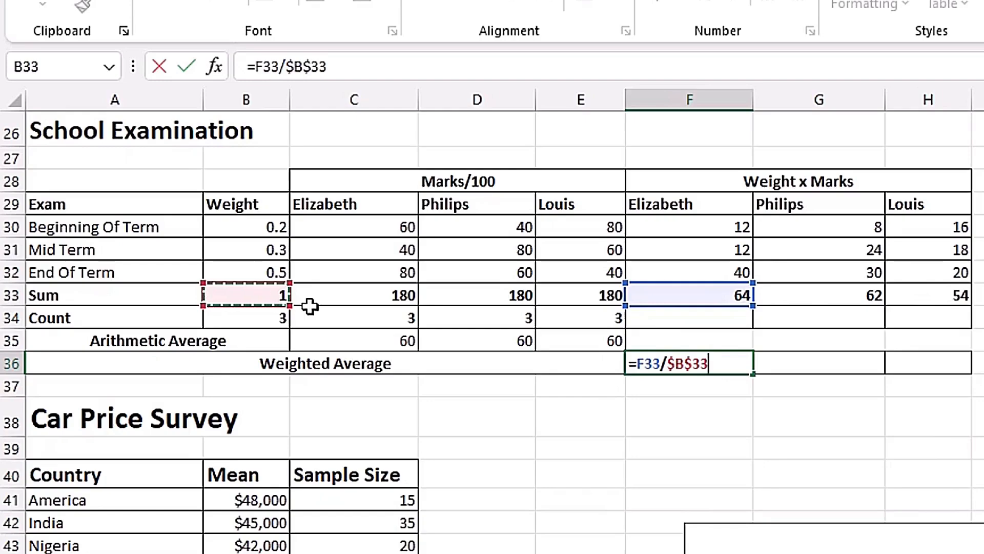
{"action": "key", "text": "ctrl+Return"}
{"action": "left_click_drag", "start_coordinate": [753, 376], "coordinate": [940, 377]}
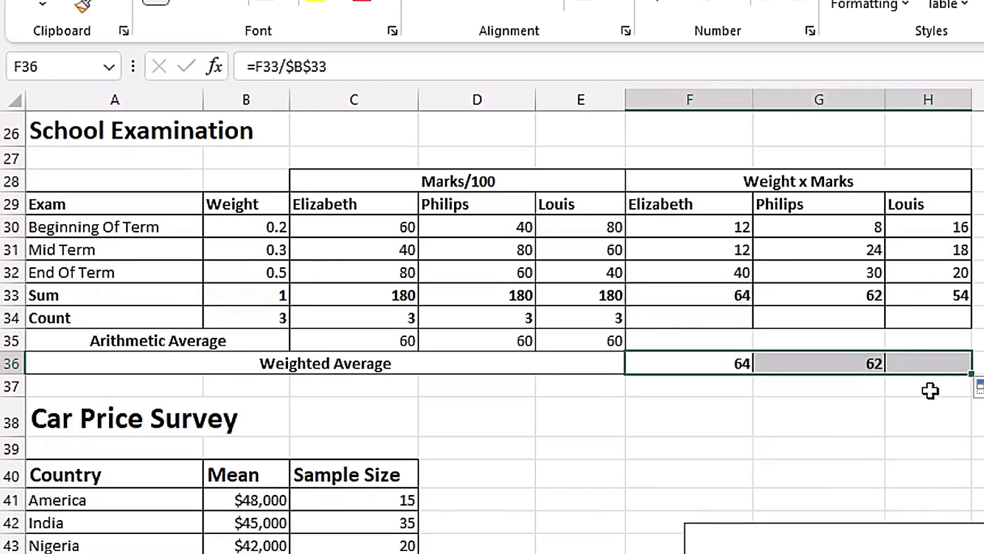
{"action": "left_click", "coordinate": [936, 366]}
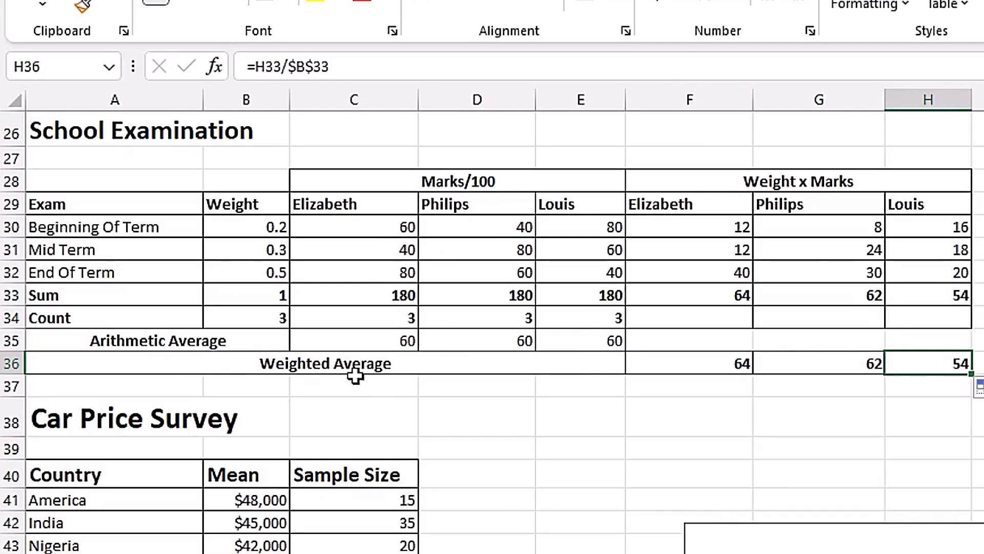
{"action": "left_click", "coordinate": [733, 364]}
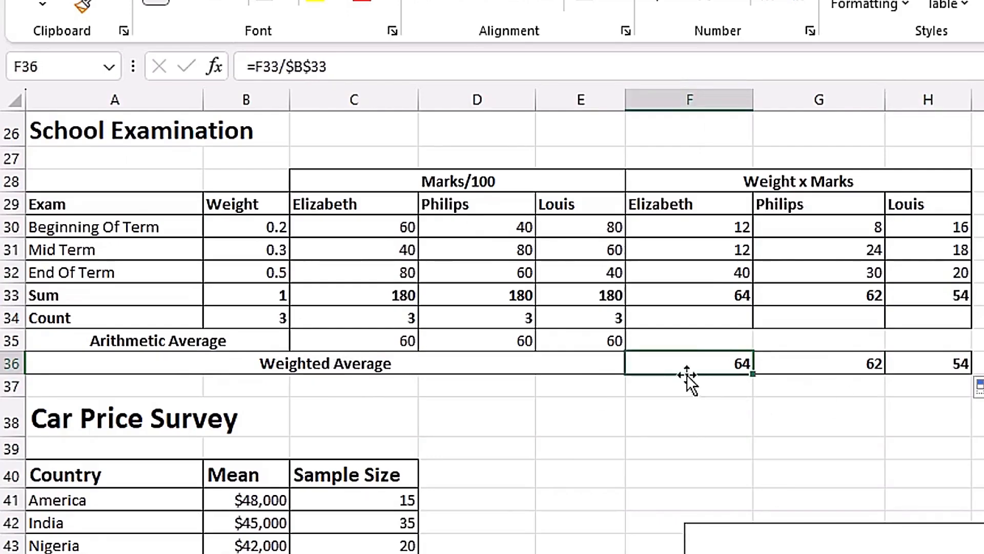
{"action": "left_click", "coordinate": [807, 366]}
{"action": "left_click", "coordinate": [929, 362]}
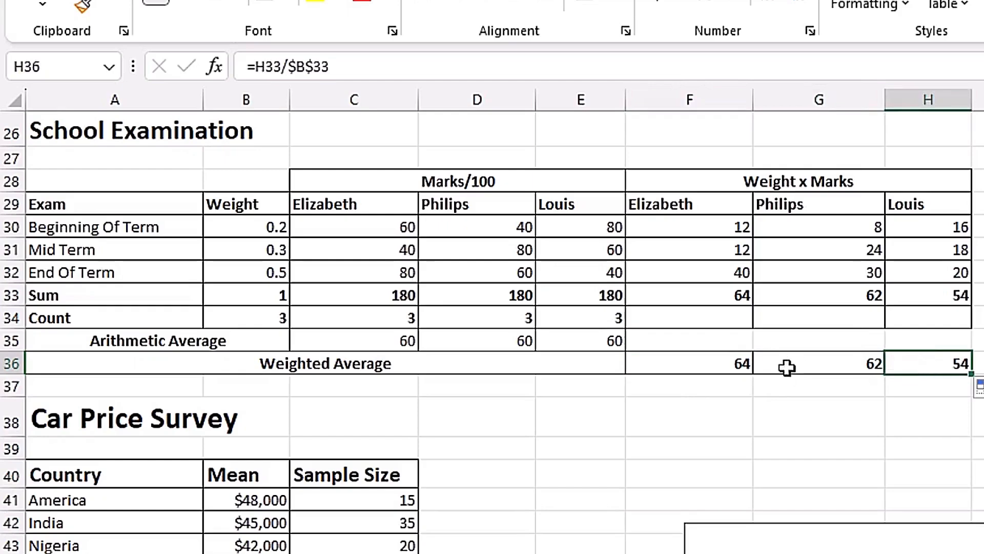
{"action": "left_click", "coordinate": [358, 274]}
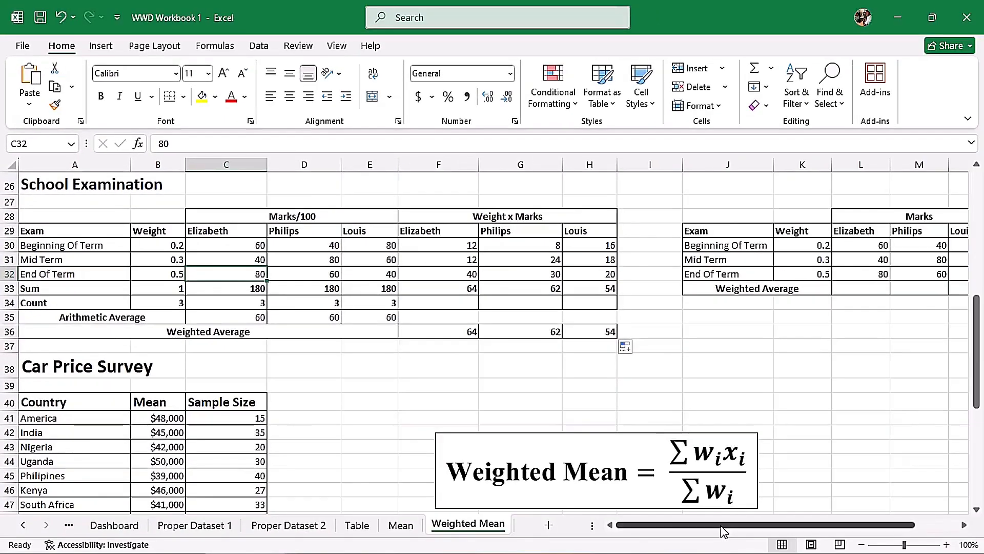
Enter =SUMPRODUCT($K$30:$K$32*L30:L32) as the first student's Weighted Average in L33, locking the weight range.
{"action": "left_click_drag", "start_coordinate": [726, 528], "coordinate": [773, 525]}
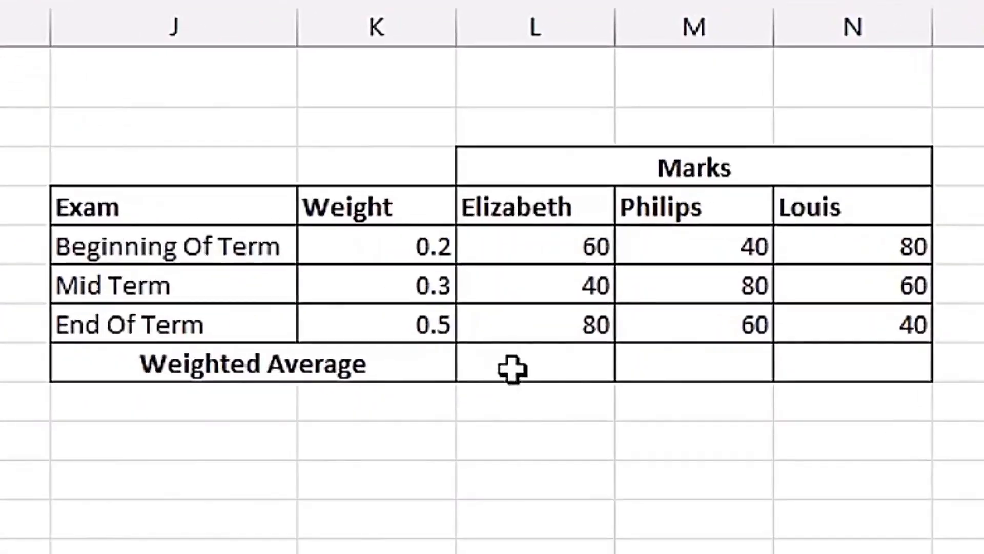
{"action": "left_click", "coordinate": [513, 365]}
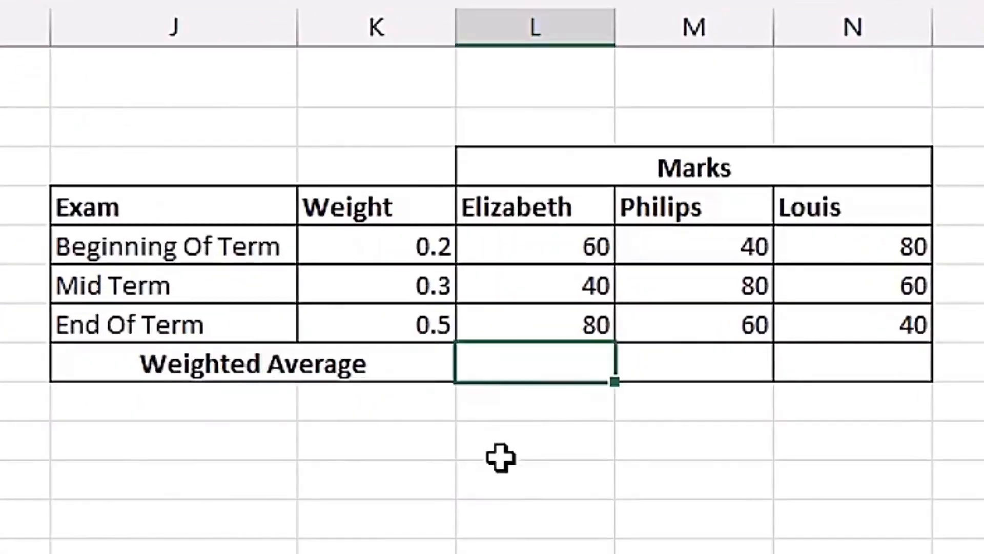
{"action": "type", "text": "=sump"}
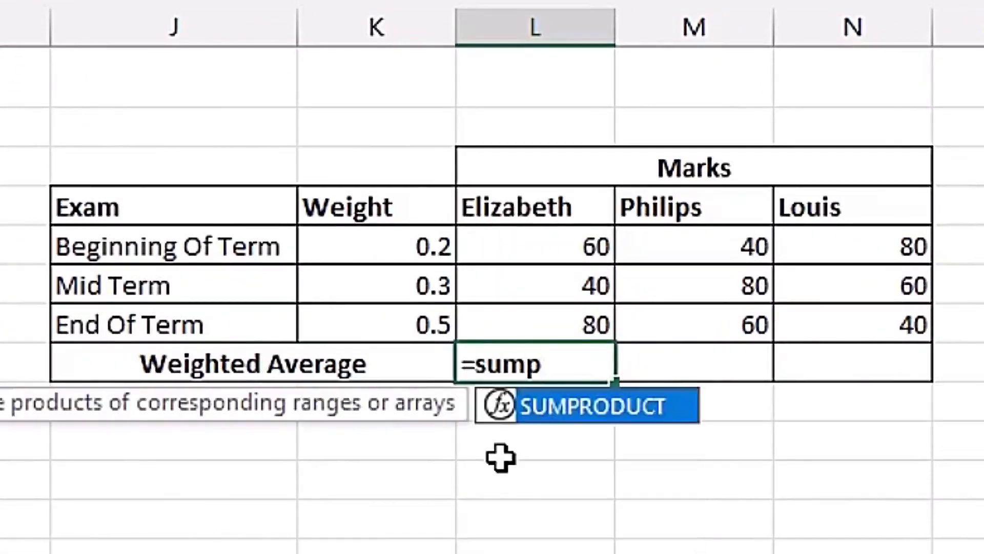
{"action": "key", "text": "Tab"}
{"action": "left_click_drag", "start_coordinate": [414, 247], "coordinate": [429, 322]}
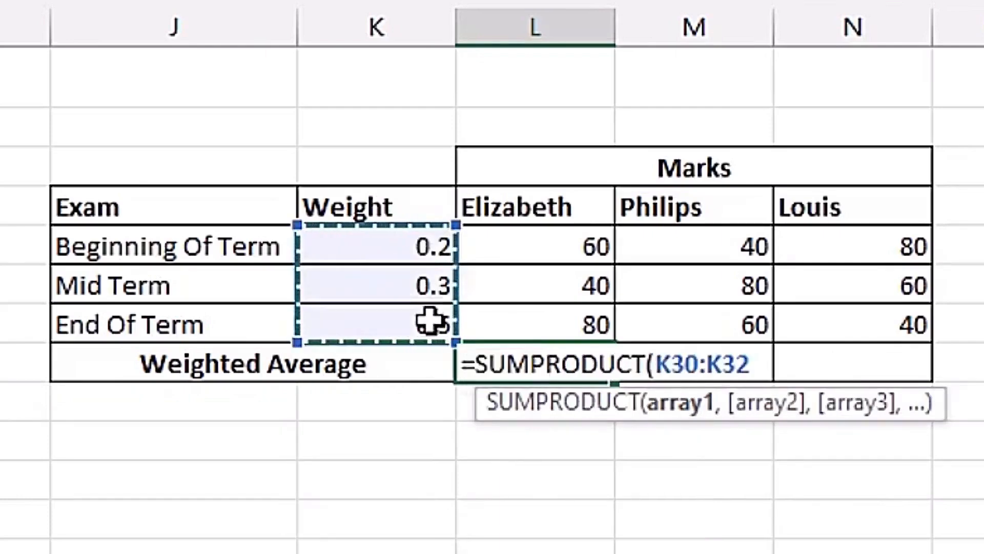
{"action": "key", "text": "F4"}
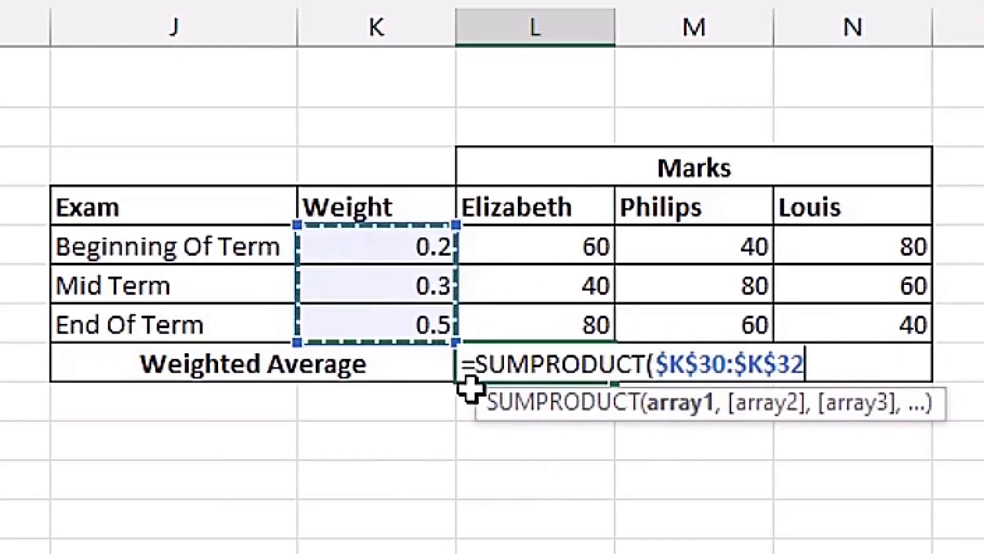
{"action": "type", "text": "*"}
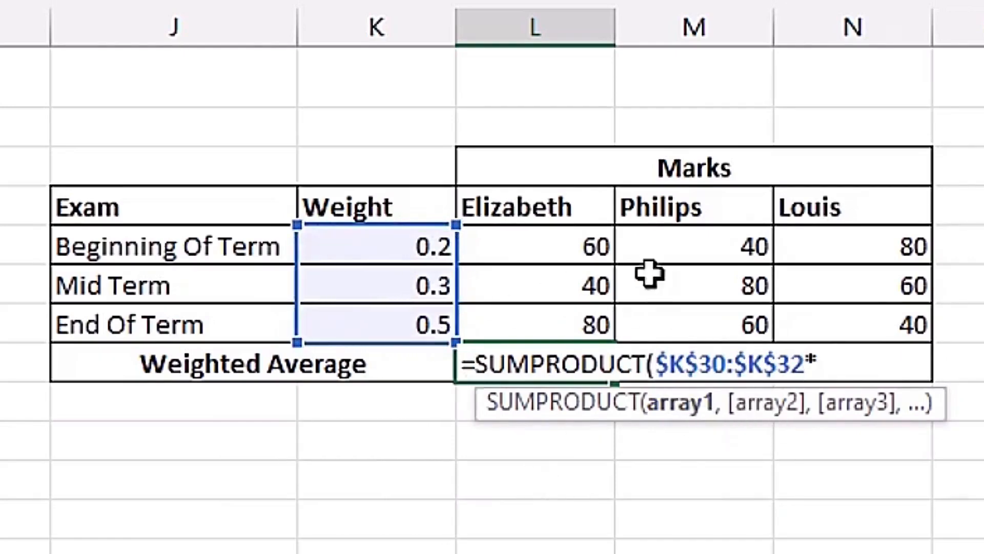
{"action": "left_click_drag", "start_coordinate": [576, 246], "coordinate": [567, 325]}
{"action": "type", "text": ")"}
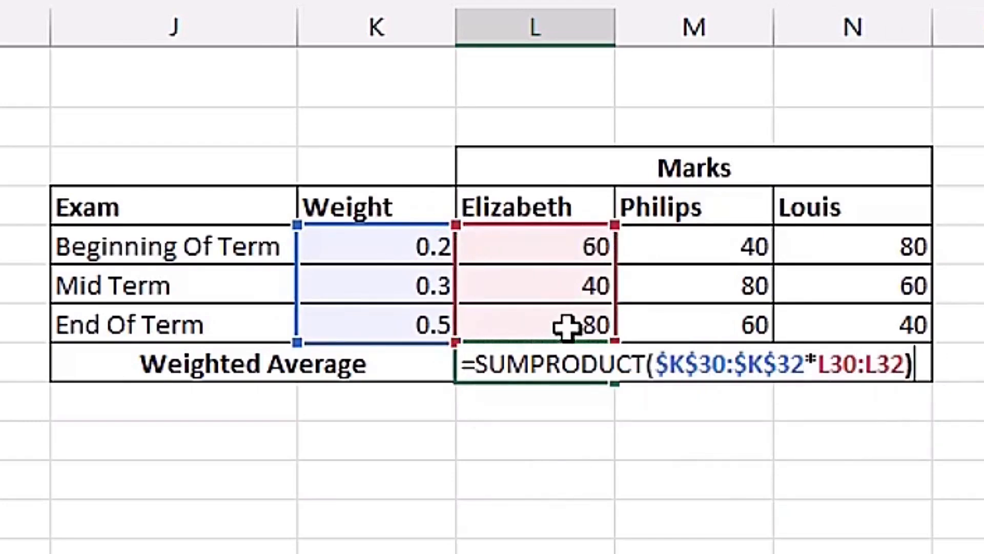
{"action": "key", "text": "ctrl+Return"}
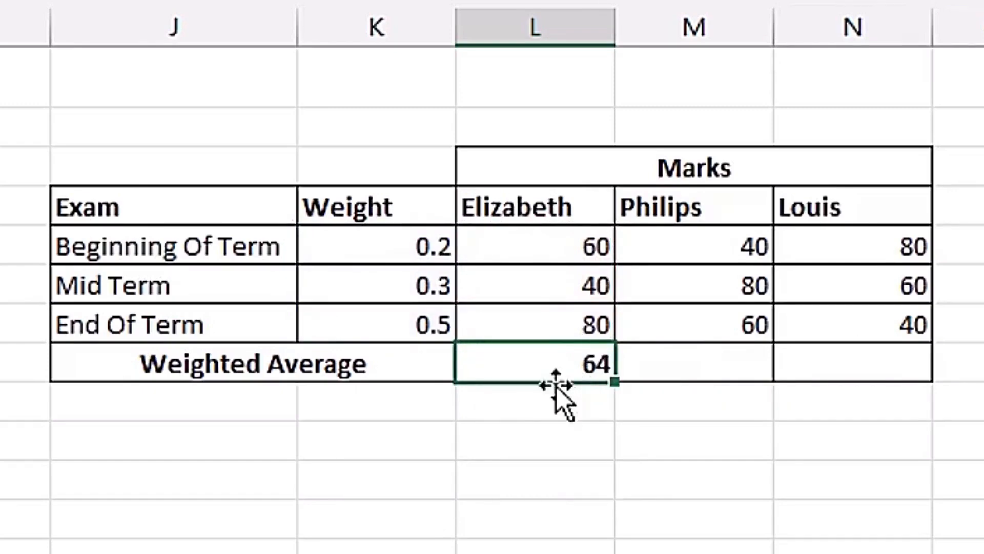
Append /SUM($K$30:$K$32) to the SUMPRODUCT formula in L33 and fill it across to N33.
{"action": "key", "text": "F2"}
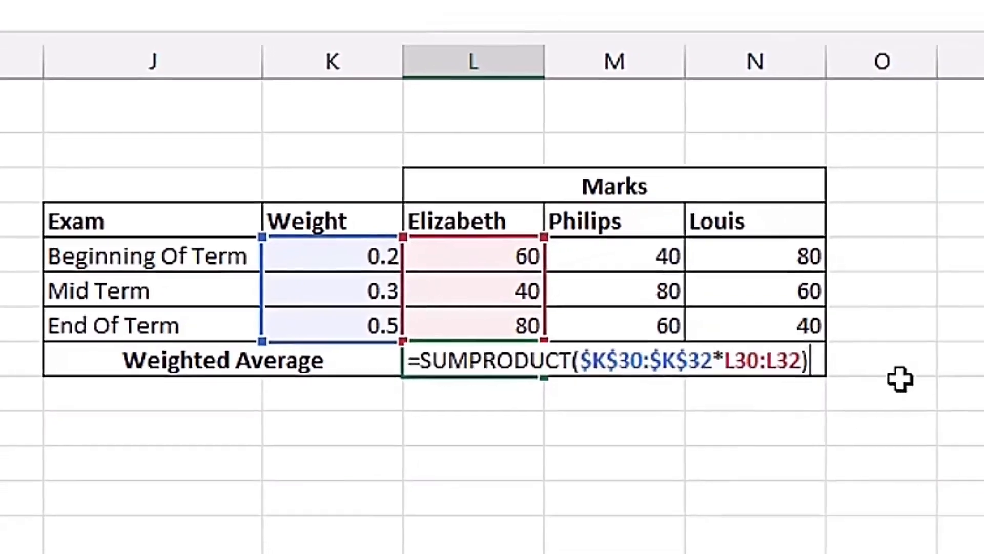
{"action": "type", "text": "sum"}
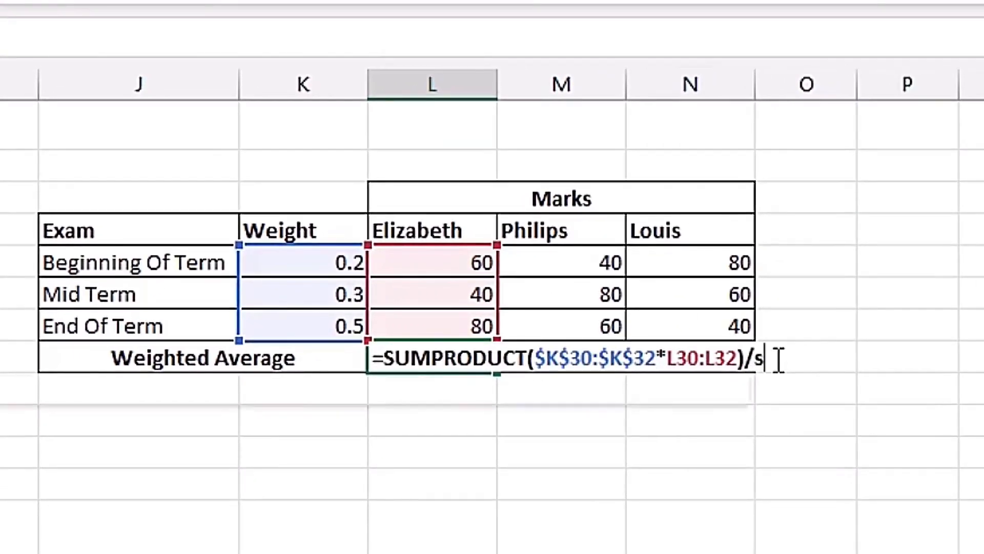
{"action": "key", "text": "Tab"}
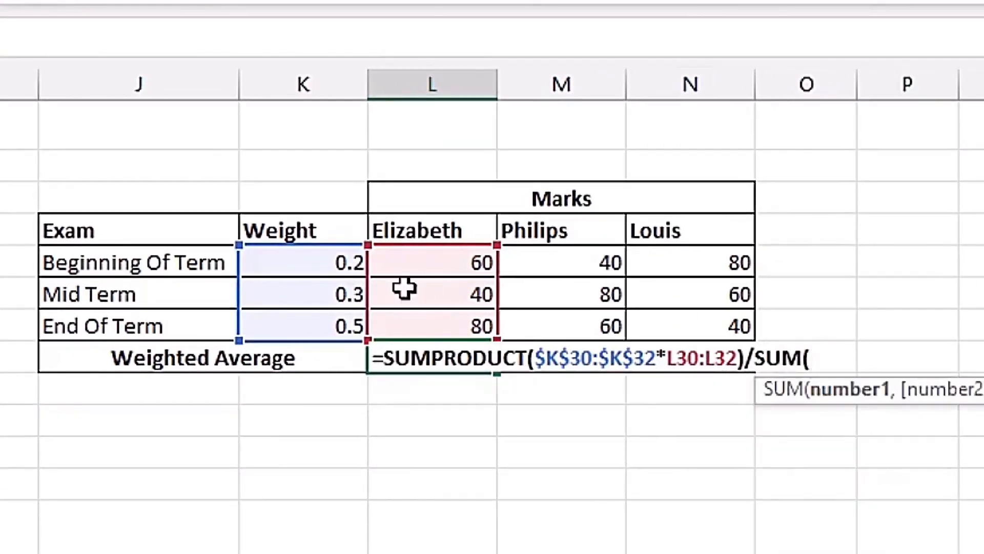
{"action": "left_click_drag", "start_coordinate": [329, 262], "coordinate": [328, 332]}
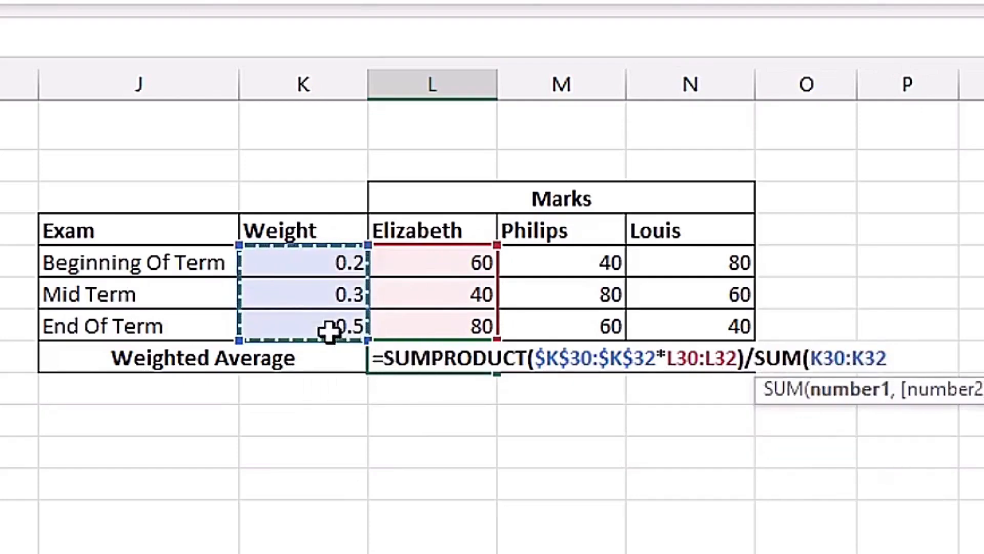
{"action": "key", "text": "F4"}
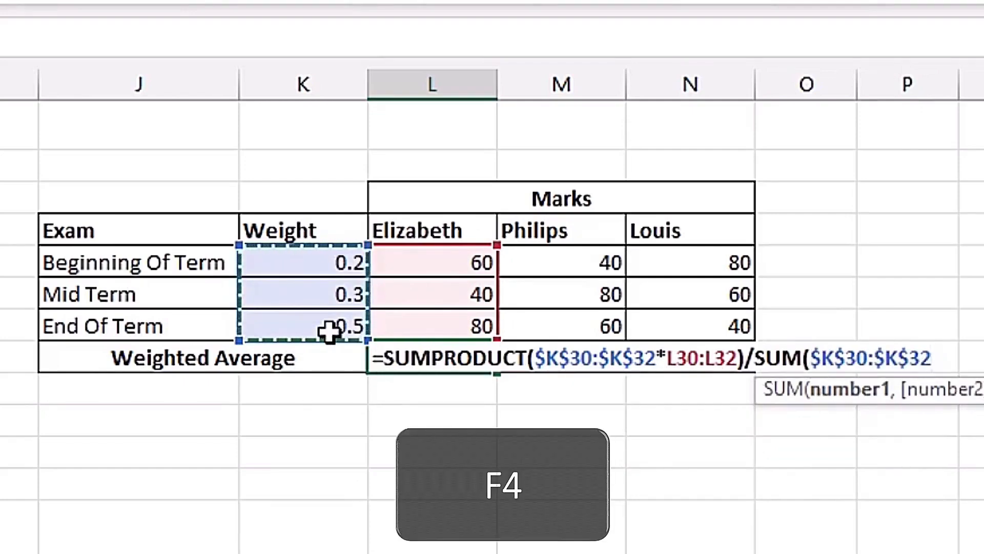
{"action": "type", "text": ")"}
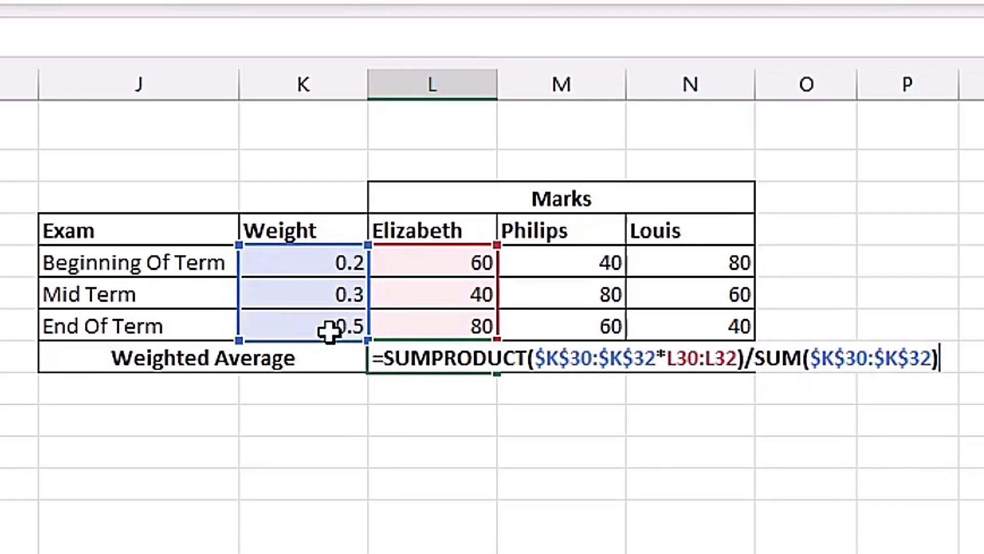
{"action": "key", "text": "ctrl+Return"}
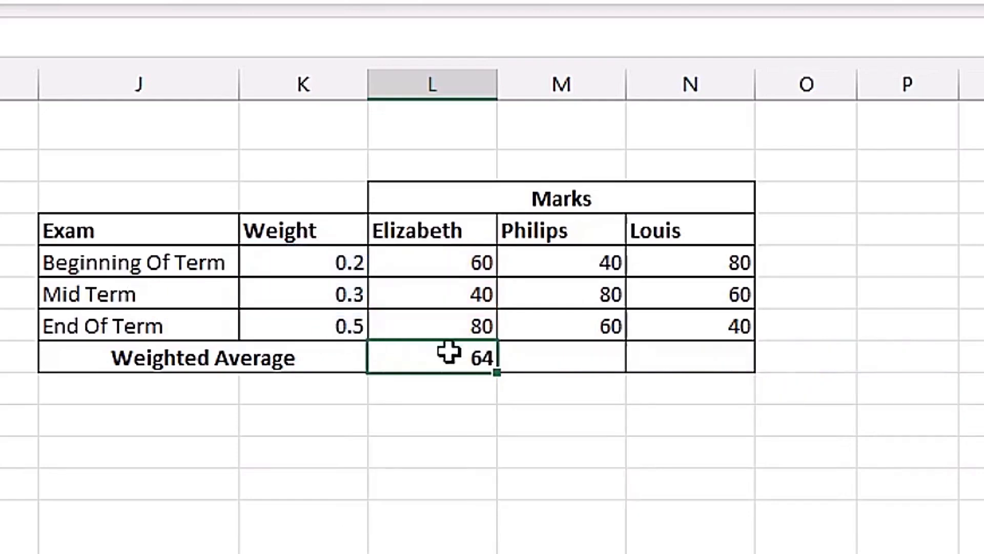
{"action": "left_click_drag", "start_coordinate": [494, 376], "coordinate": [707, 374]}
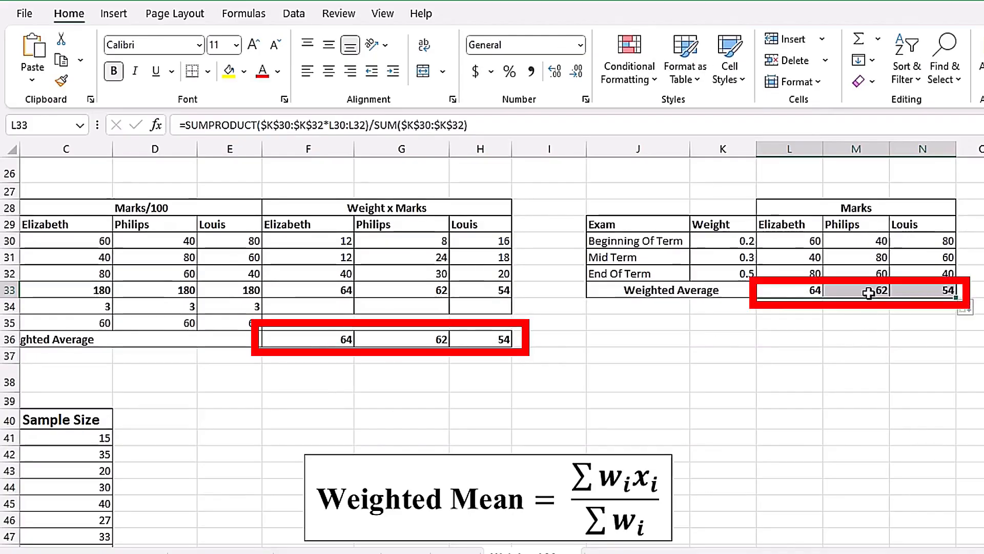
{"action": "left_click", "coordinate": [787, 294]}
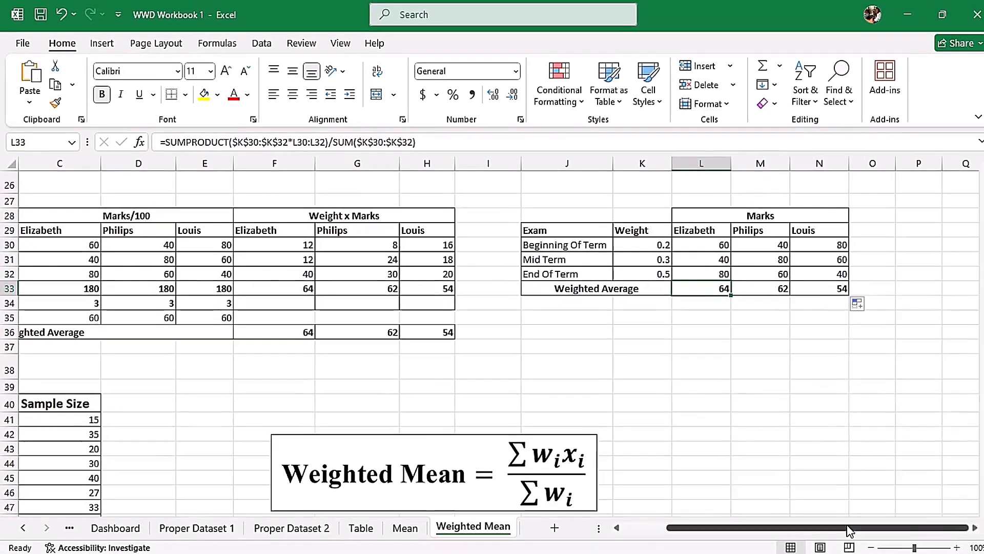
Calculate the simple mean of the Car Price Survey in B48 by averaging the country means in B41:B47.
{"action": "left_click_drag", "start_coordinate": [848, 528], "coordinate": [779, 525]}
{"action": "left_click_drag", "start_coordinate": [982, 349], "coordinate": [977, 401]}
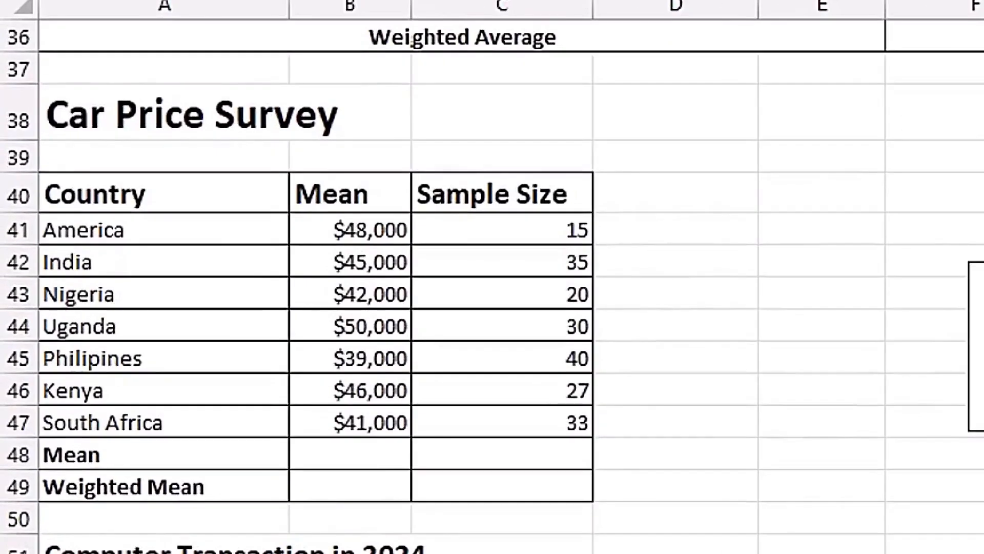
{"action": "scroll", "coordinate": [632, 297], "scroll_direction": "down", "scroll_amount": 1}
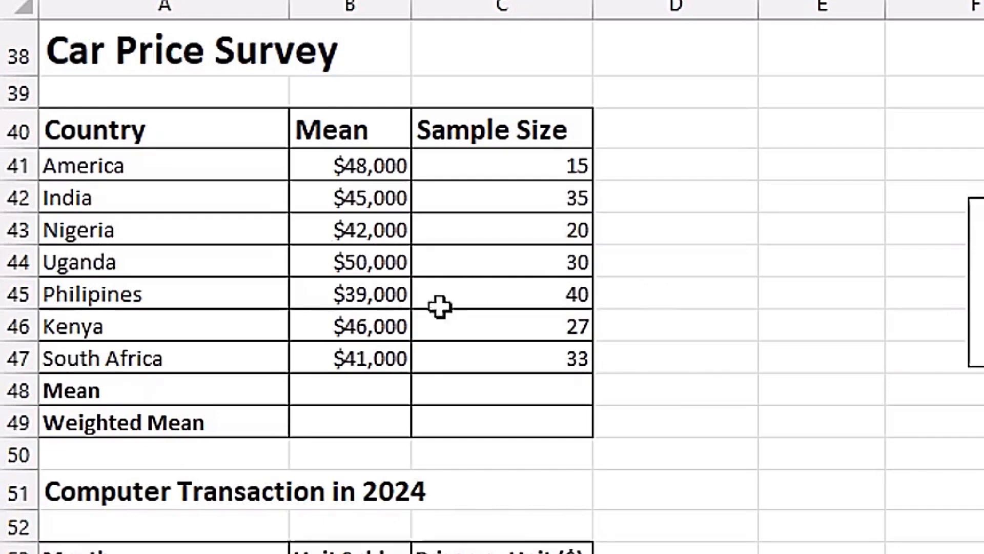
{"action": "left_click", "coordinate": [380, 391]}
{"action": "type", "text": "=aver"}
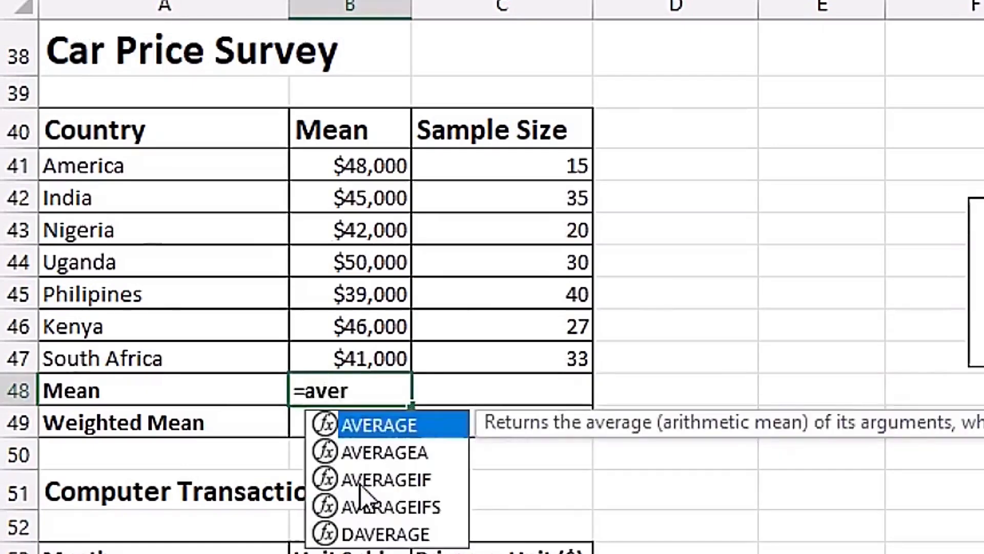
{"action": "key", "text": "Tab"}
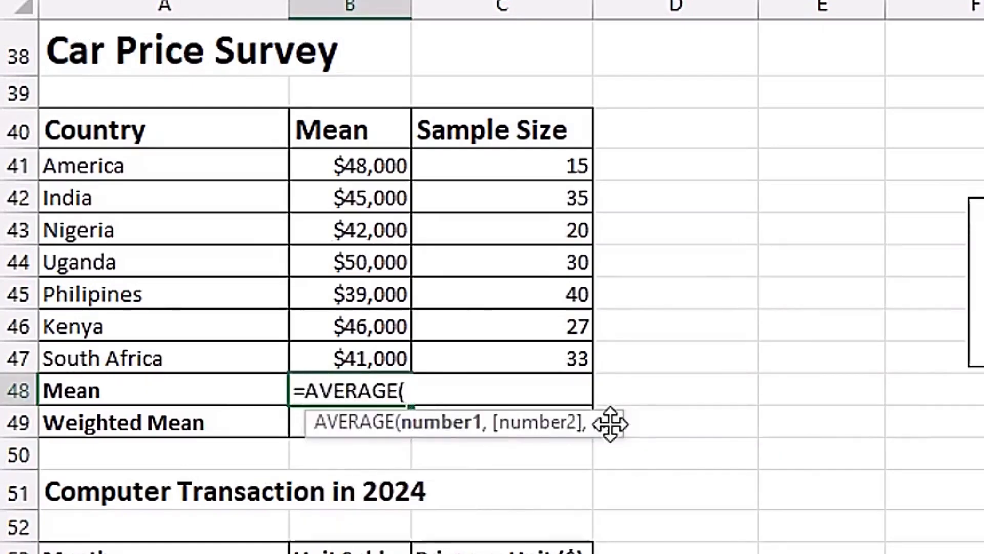
{"action": "left_click_drag", "start_coordinate": [385, 169], "coordinate": [395, 355]}
{"action": "key", "text": "Return"}
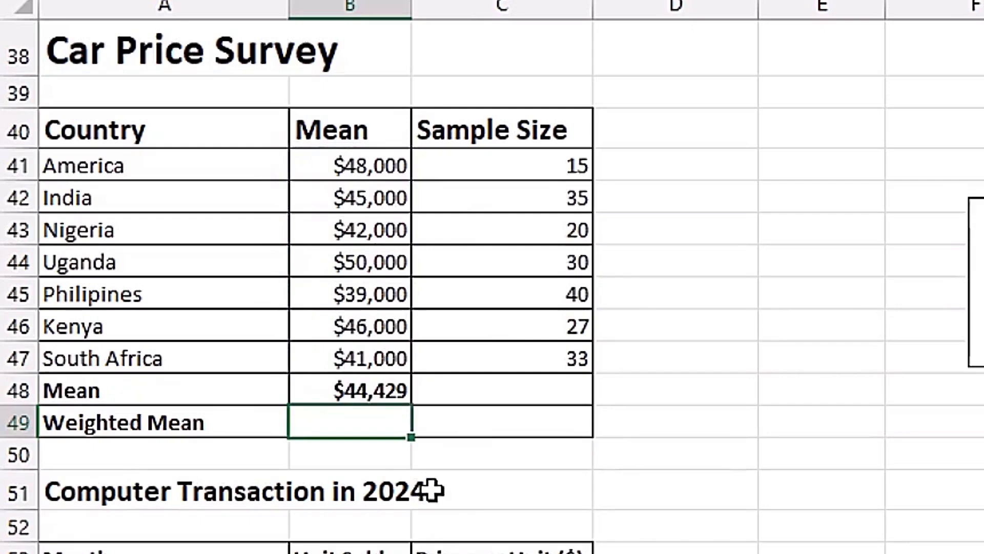
Enter =SUMPRODUCT(B41:B47,C41:C47) in the survey's Weighted Mean cell B49 to multiply the means by the sample sizes.
{"action": "type", "text": "=sump"}
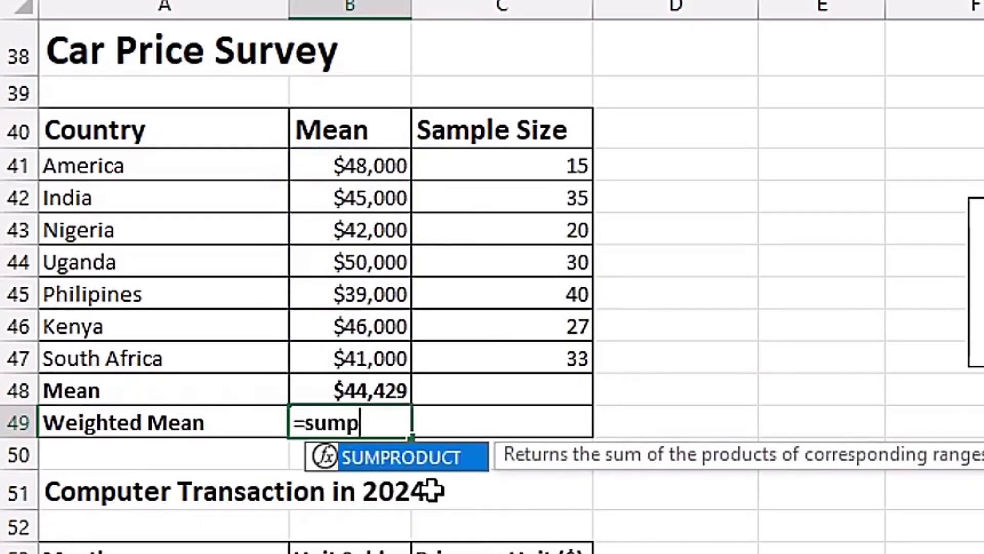
{"action": "key", "text": "Tab"}
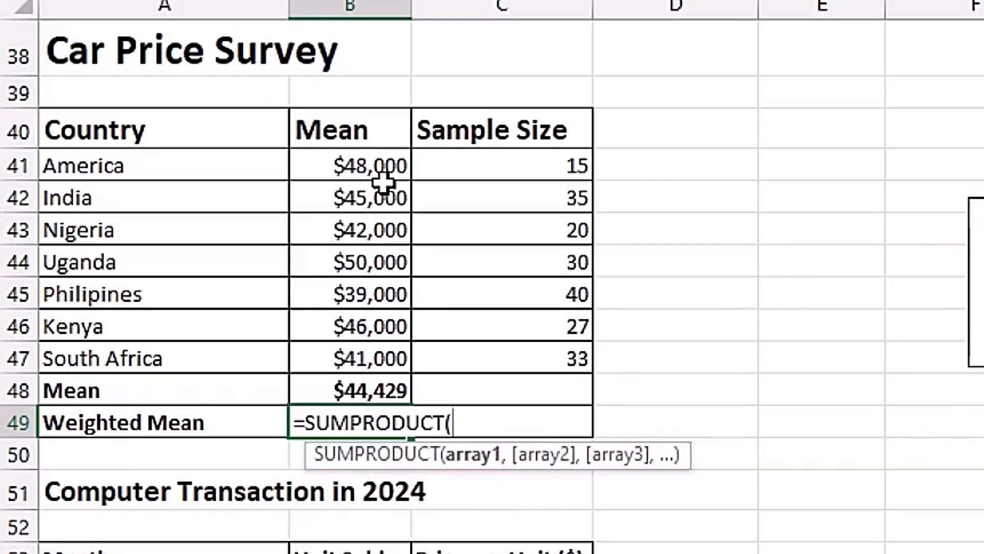
{"action": "left_click_drag", "start_coordinate": [380, 171], "coordinate": [388, 359]}
{"action": "type", "text": ","}
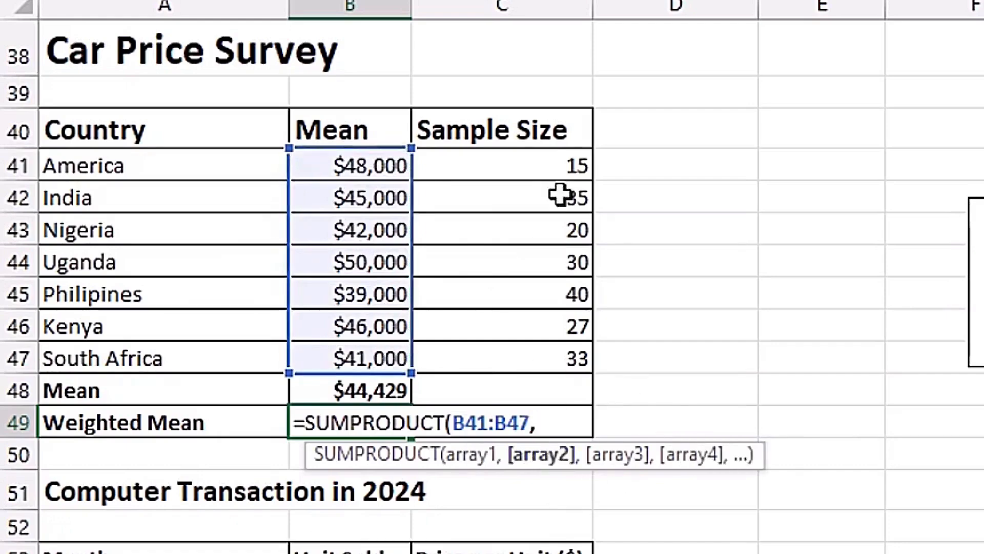
{"action": "left_click_drag", "start_coordinate": [544, 163], "coordinate": [545, 352]}
{"action": "type", "text": ")"}
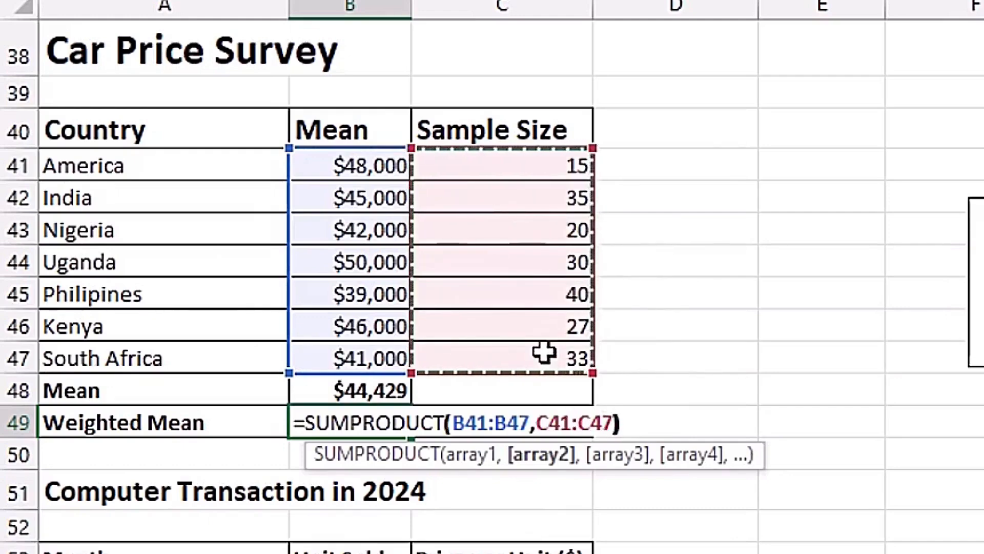
{"action": "key", "text": "Return"}
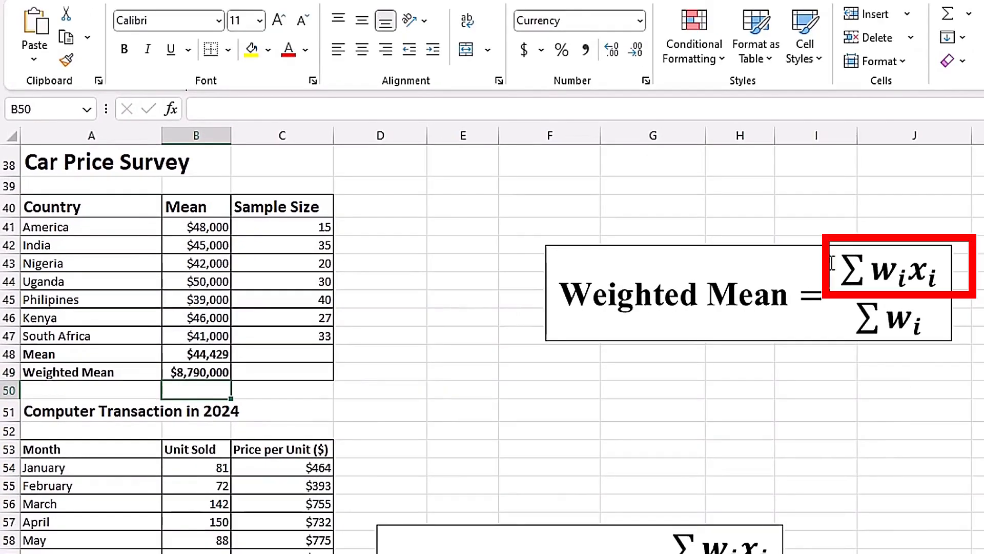
Complete the weighted mean in B49 by dividing the SUMPRODUCT by SUM(C41:C47), the total sample size.
{"action": "key", "text": "Up"}
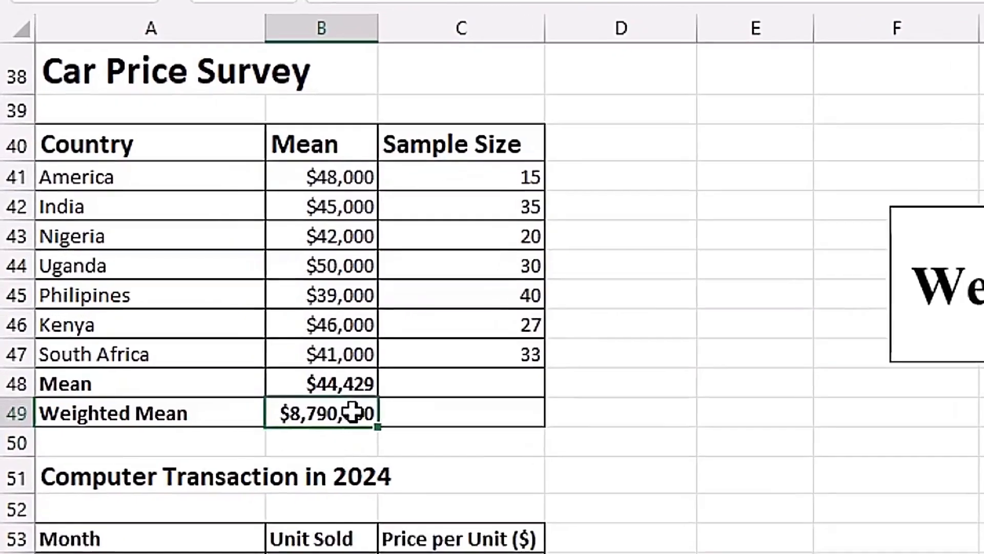
{"action": "key", "text": "F2"}
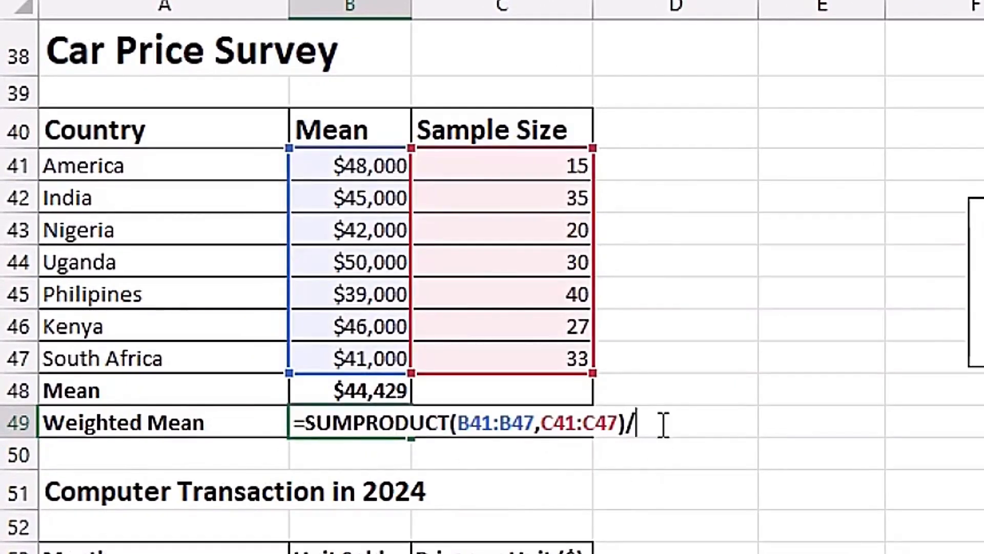
{"action": "type", "text": "sum"}
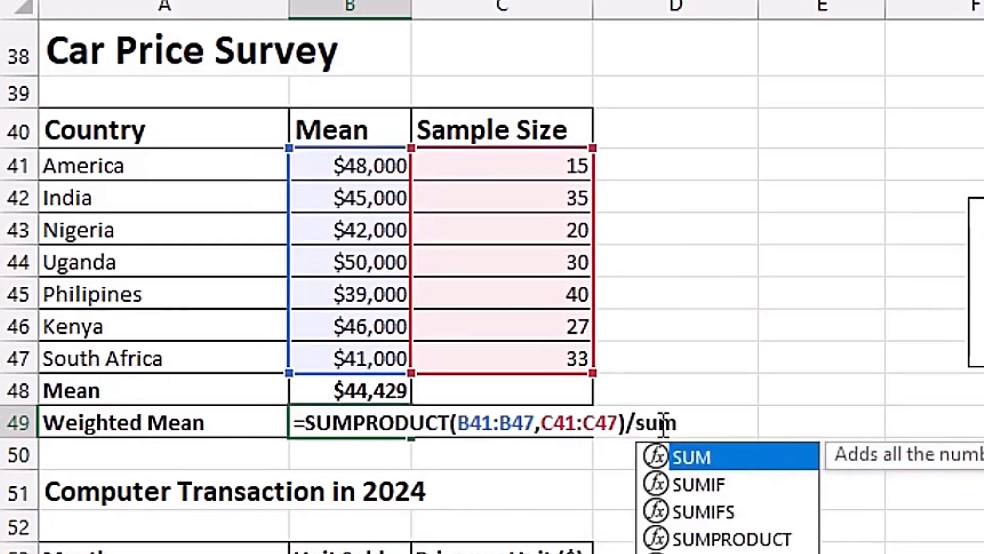
{"action": "key", "text": "Tab"}
{"action": "left_click_drag", "start_coordinate": [538, 163], "coordinate": [534, 370]}
{"action": "type", "text": ")"}
{"action": "key", "text": "Return"}
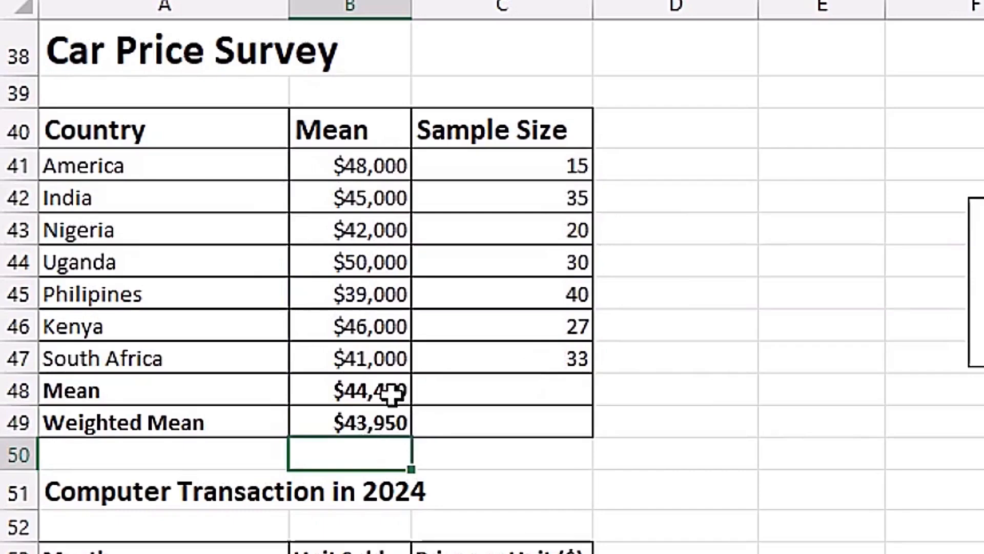
{"action": "left_click", "coordinate": [354, 425]}
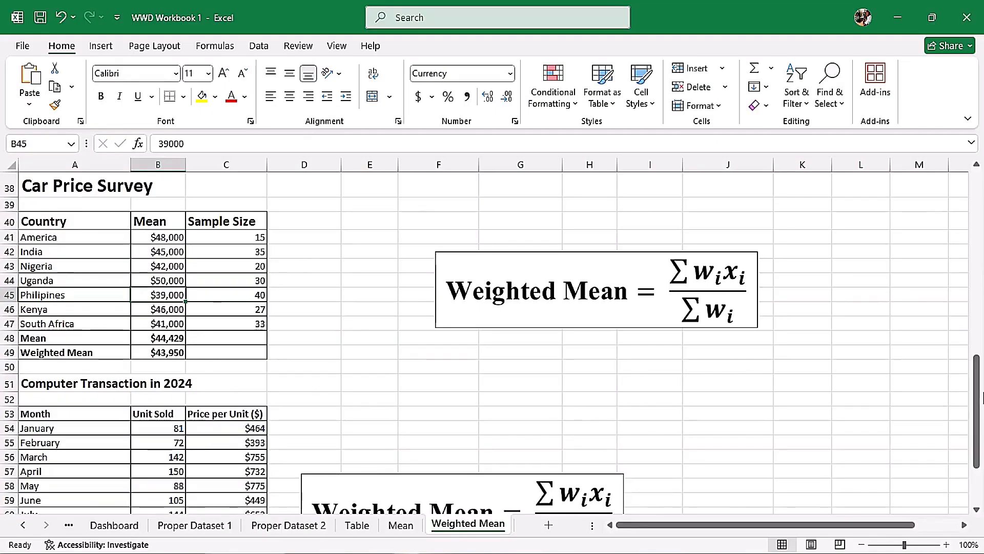
Enter =SUMPRODUCT(C54:C65,B54:B65) in the Computer Transaction table's Weighted Mean cell B67 to multiply unit prices by units sold.
{"action": "scroll", "coordinate": [134, 343], "scroll_direction": "down", "scroll_amount": 2}
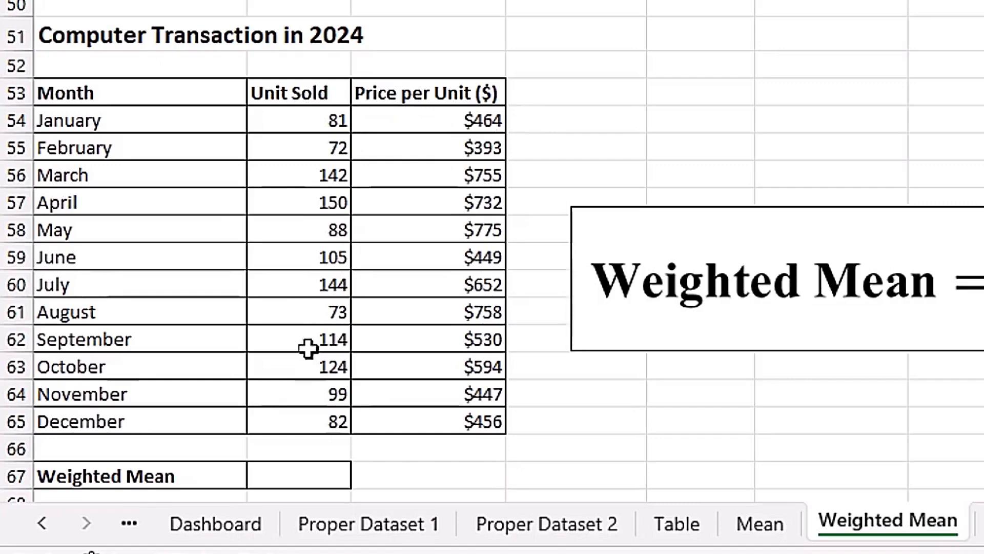
{"action": "left_click", "coordinate": [316, 476]}
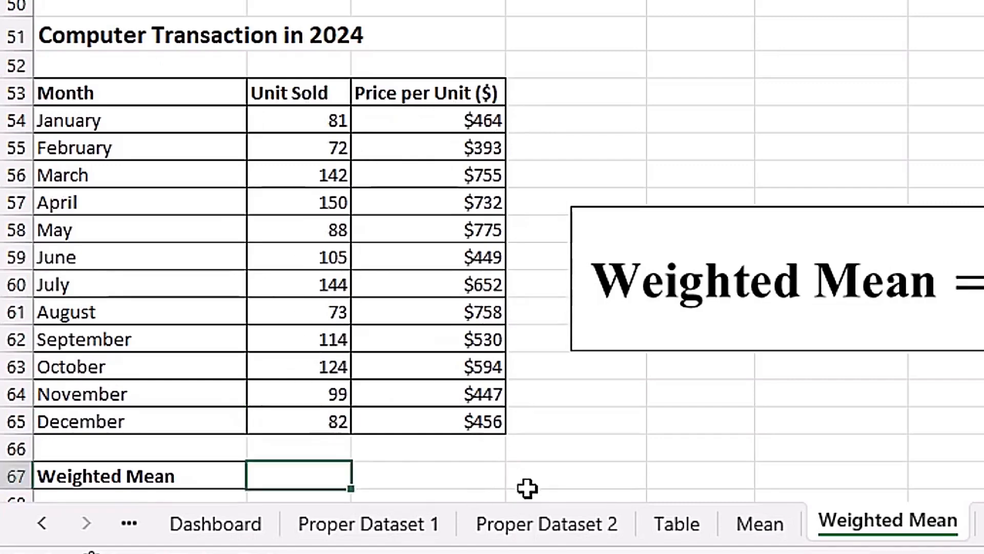
{"action": "type", "text": "=sum"}
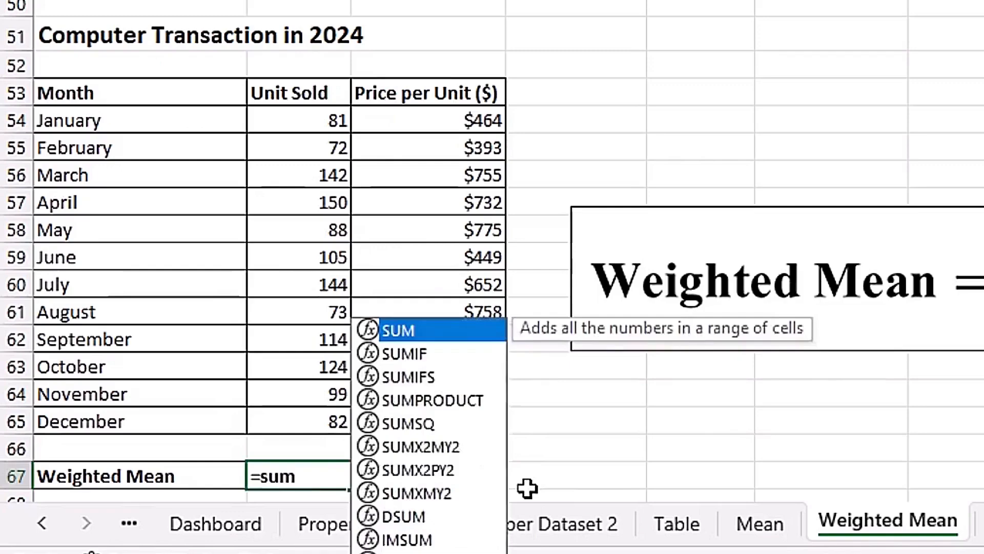
{"action": "type", "text": "pr"}
{"action": "key", "text": "Tab"}
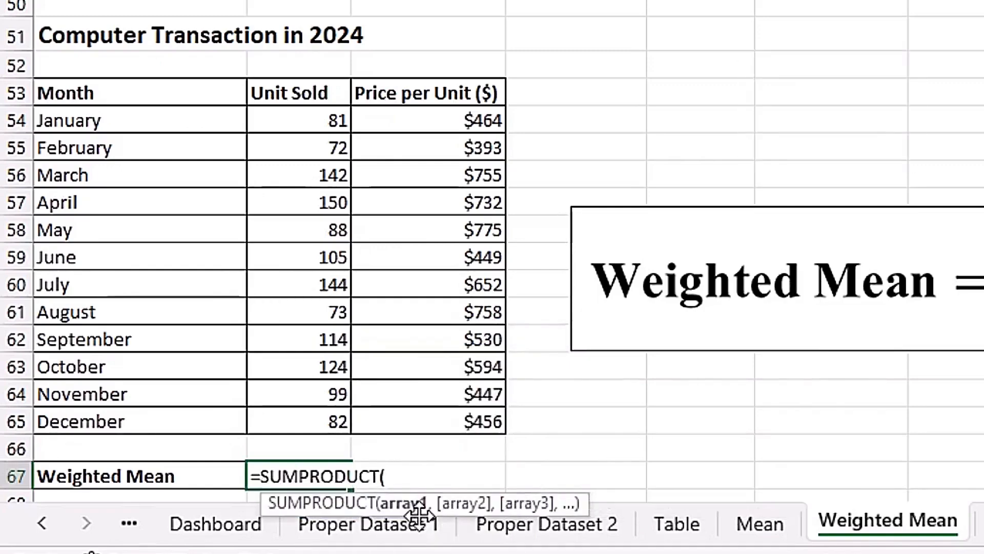
{"action": "left_click_drag", "start_coordinate": [450, 125], "coordinate": [452, 418]}
{"action": "type", "text": ","}
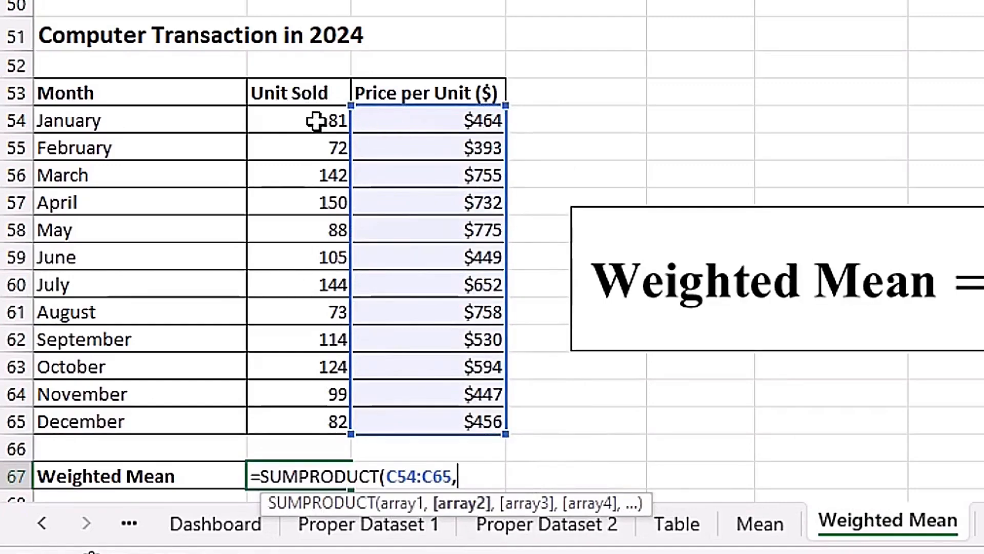
{"action": "left_click_drag", "start_coordinate": [306, 121], "coordinate": [310, 418]}
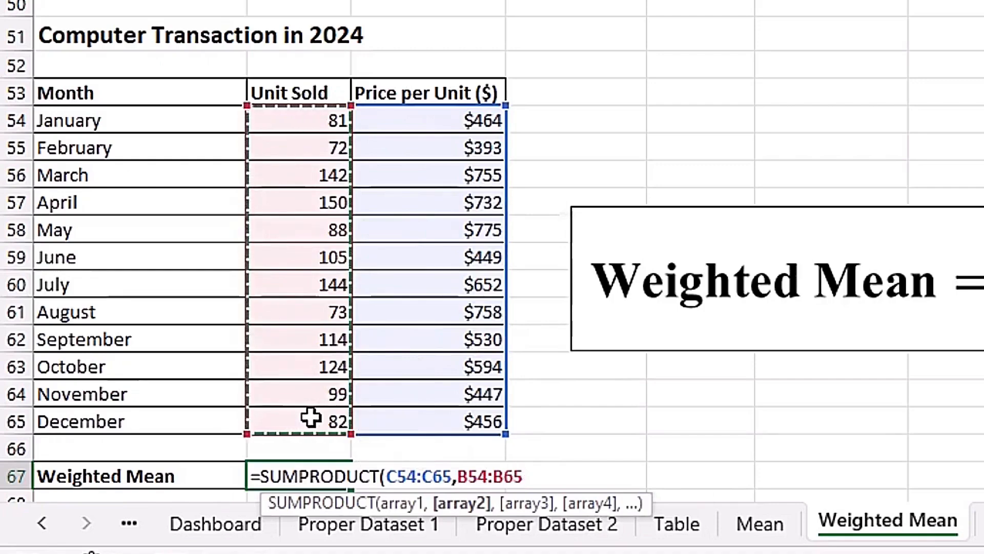
{"action": "type", "text": ")"}
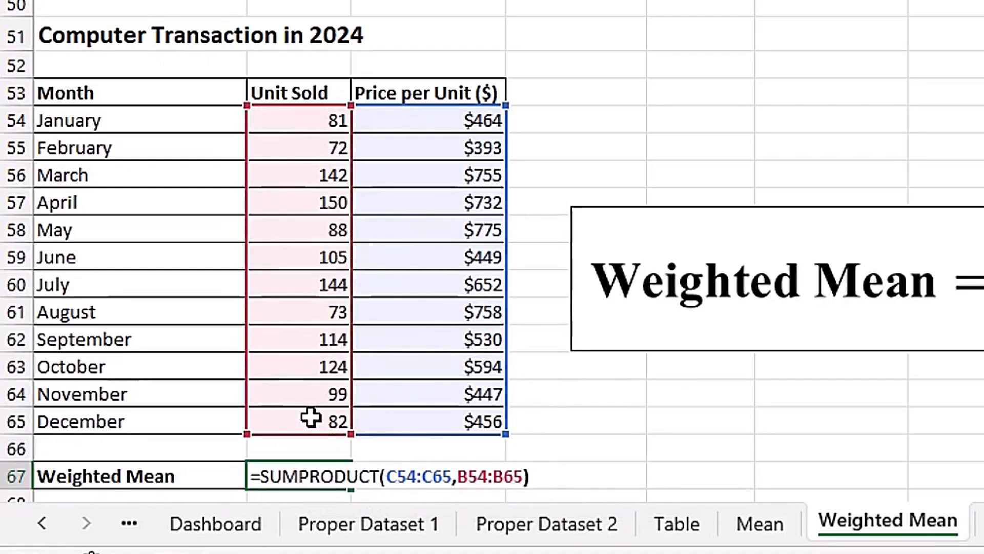
{"action": "key", "text": "ctrl+Return"}
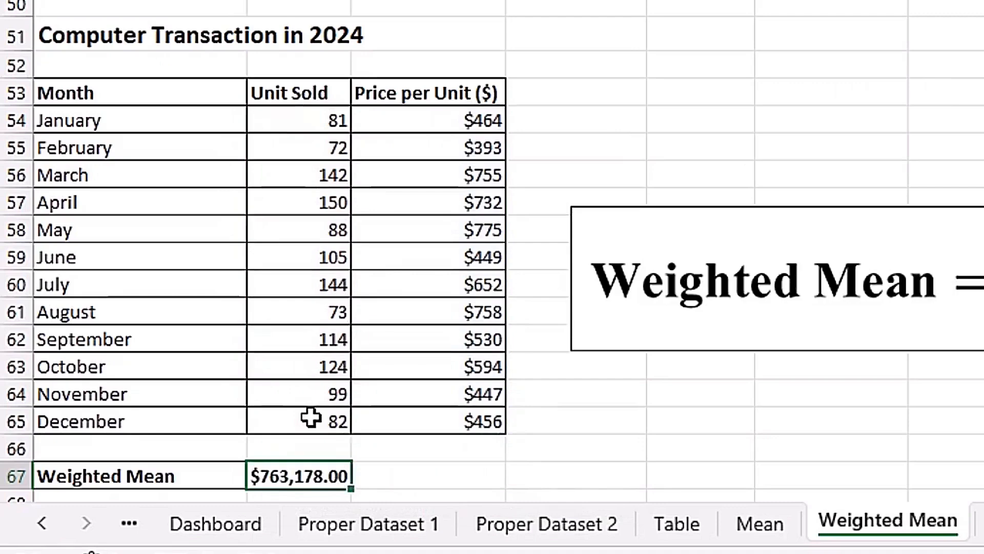
Complete the weighted mean in B67 by dividing the SUMPRODUCT by SUM(B54:B65), the total units sold.
{"action": "key", "text": "F2"}
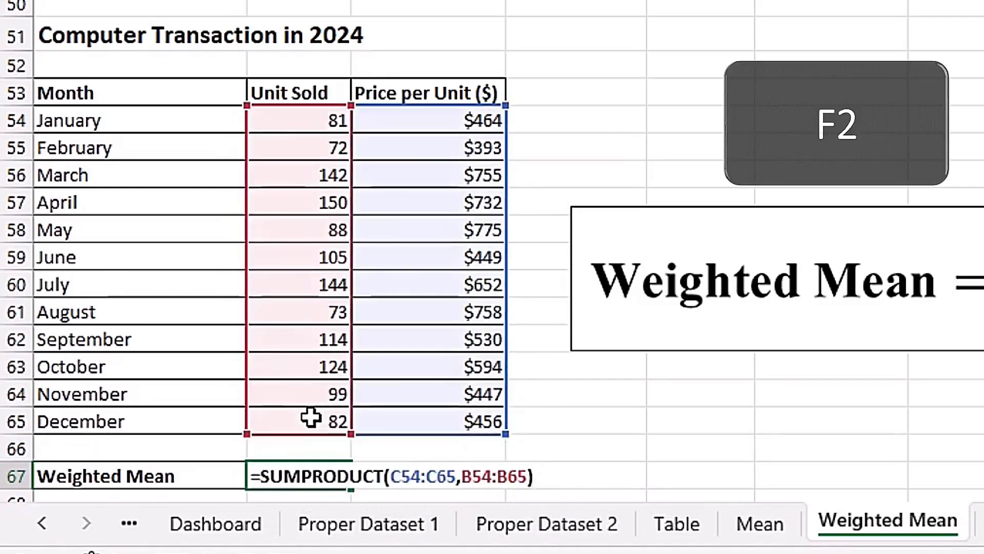
{"action": "type", "text": "/sum"}
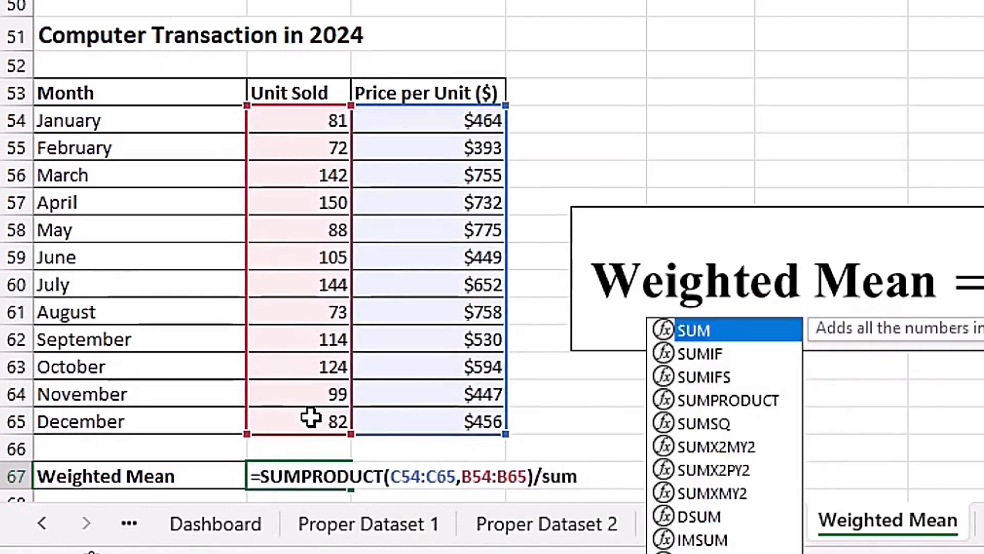
{"action": "key", "text": "Tab"}
{"action": "left_click_drag", "start_coordinate": [324, 123], "coordinate": [324, 420]}
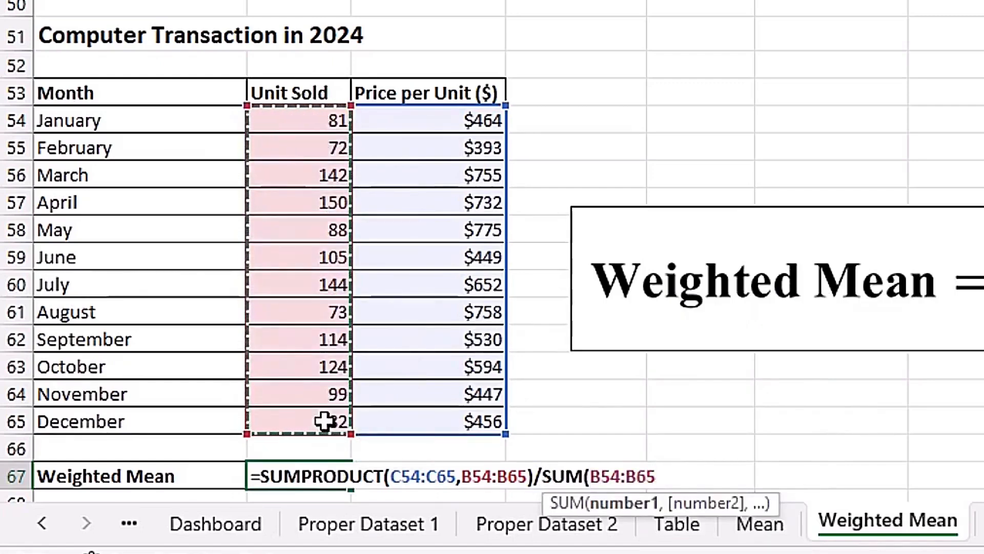
{"action": "type", "text": ")"}
{"action": "key", "text": "ctrl+Return"}
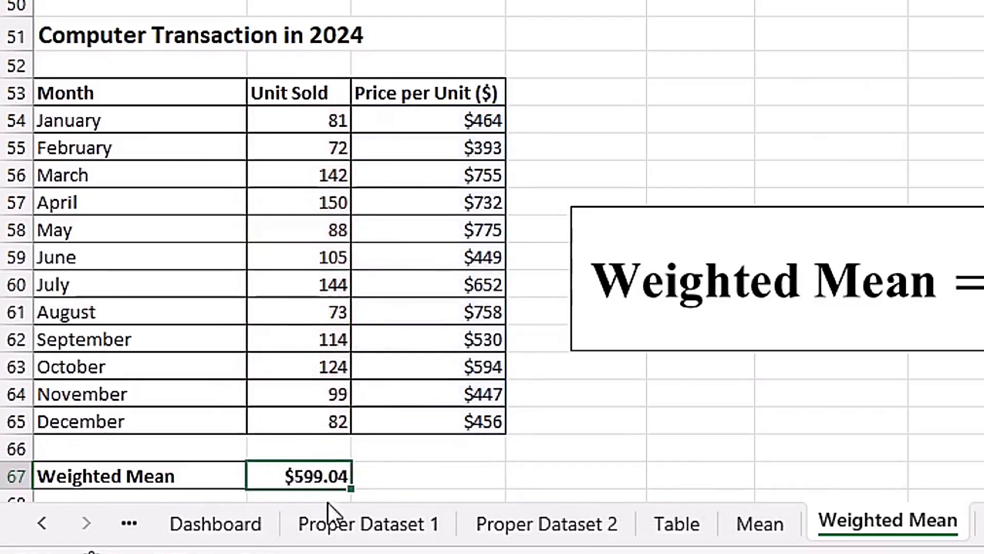
{"action": "key", "text": "Return"}
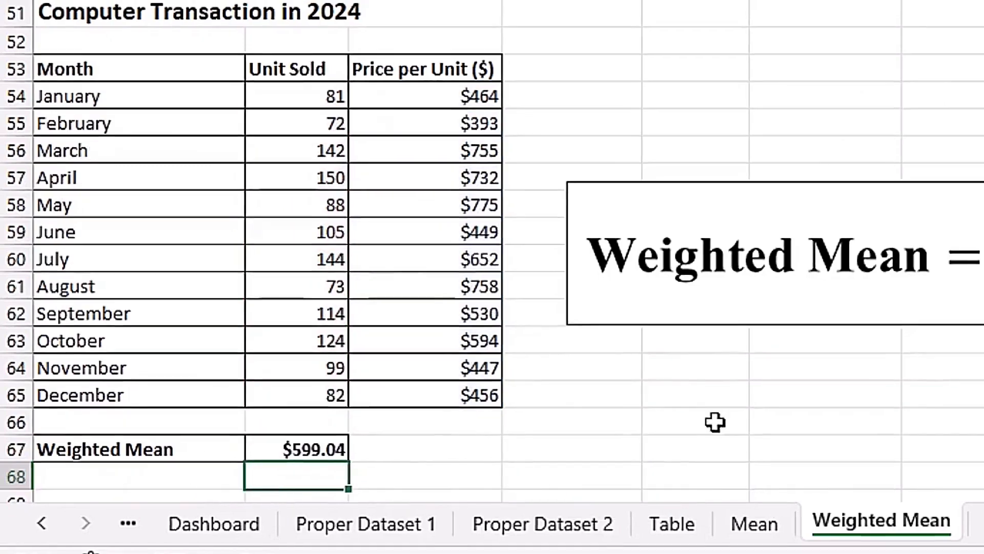